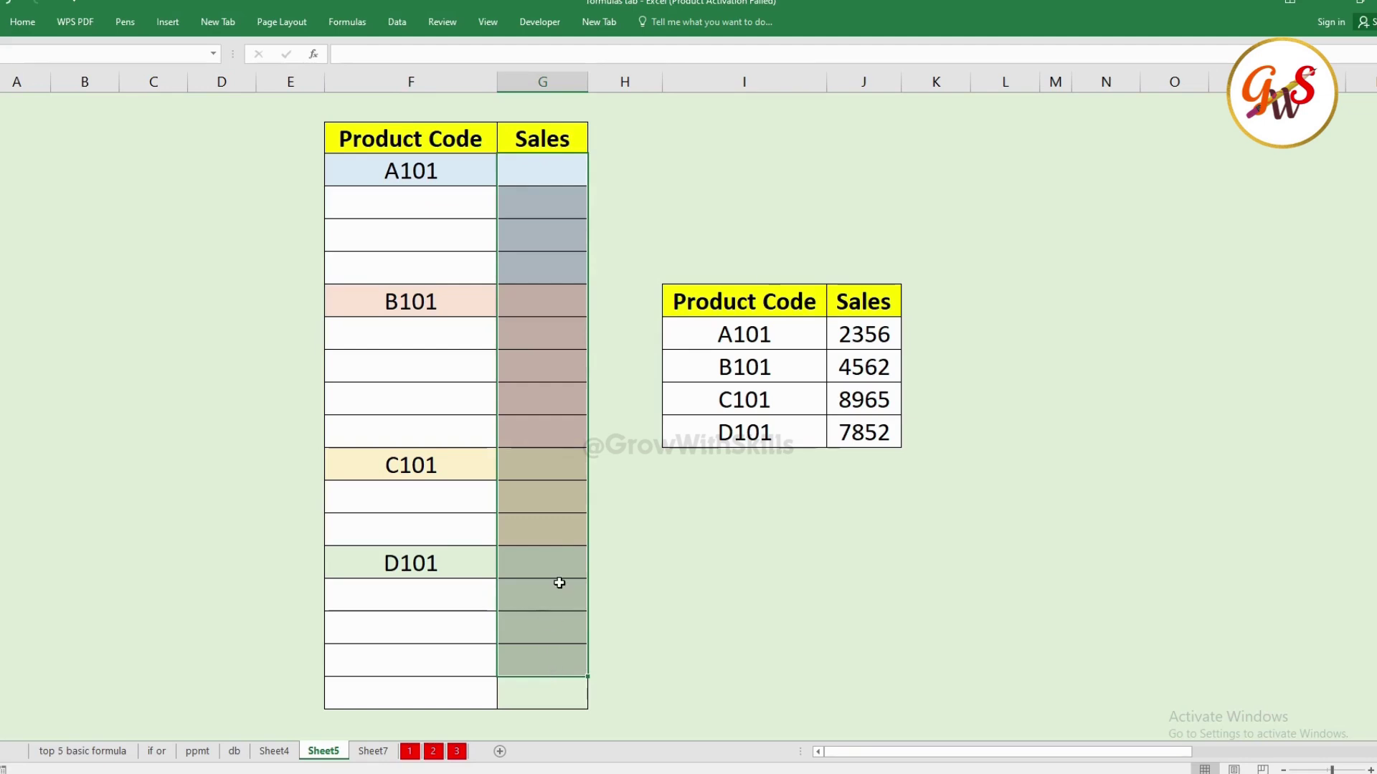
# Begin a formula in the Sales cell beside A101 that returns the cell above if the code is blank: =IF(ISBLANK(F9),G8,.
pyautogui.scroll(1, 558, 581)
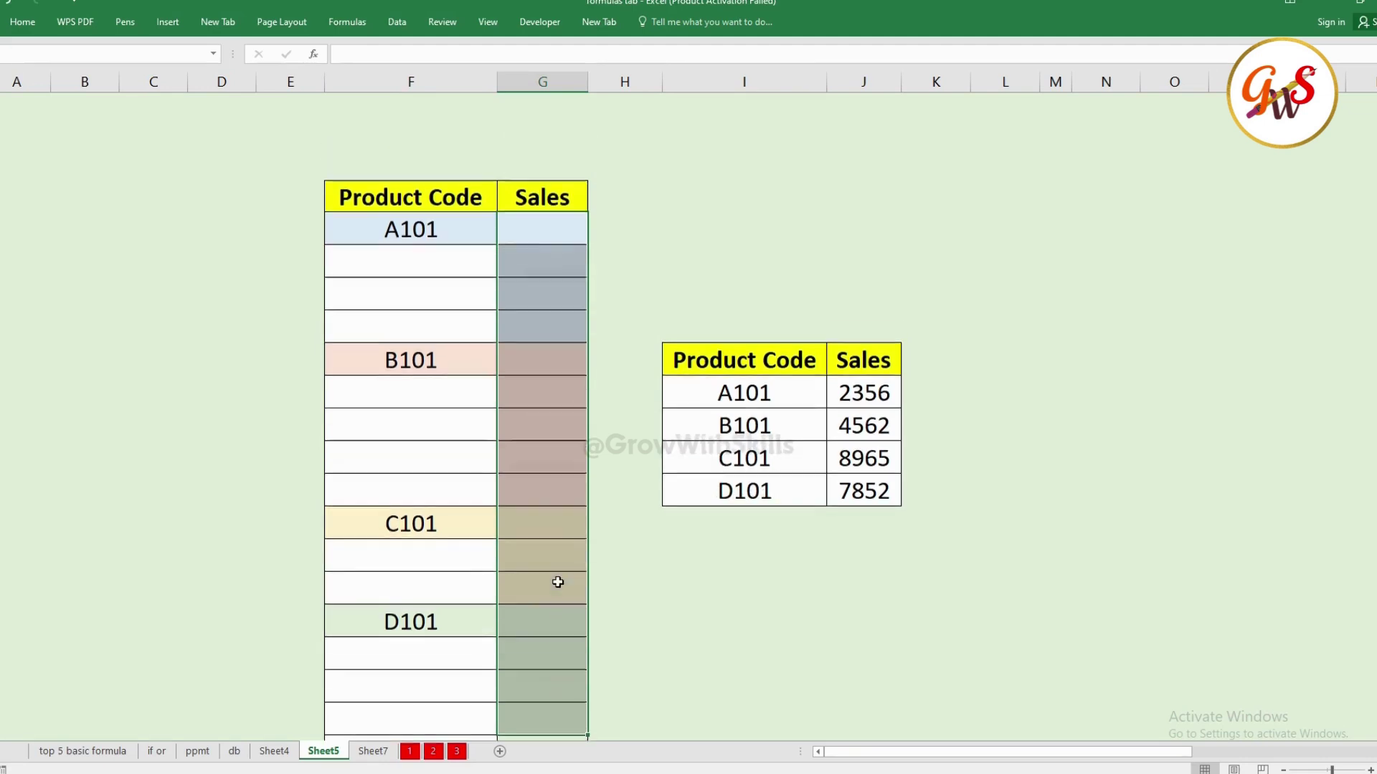
pyautogui.click(431, 236)
pyautogui.moveTo(441, 266); pyautogui.dragTo(447, 336)
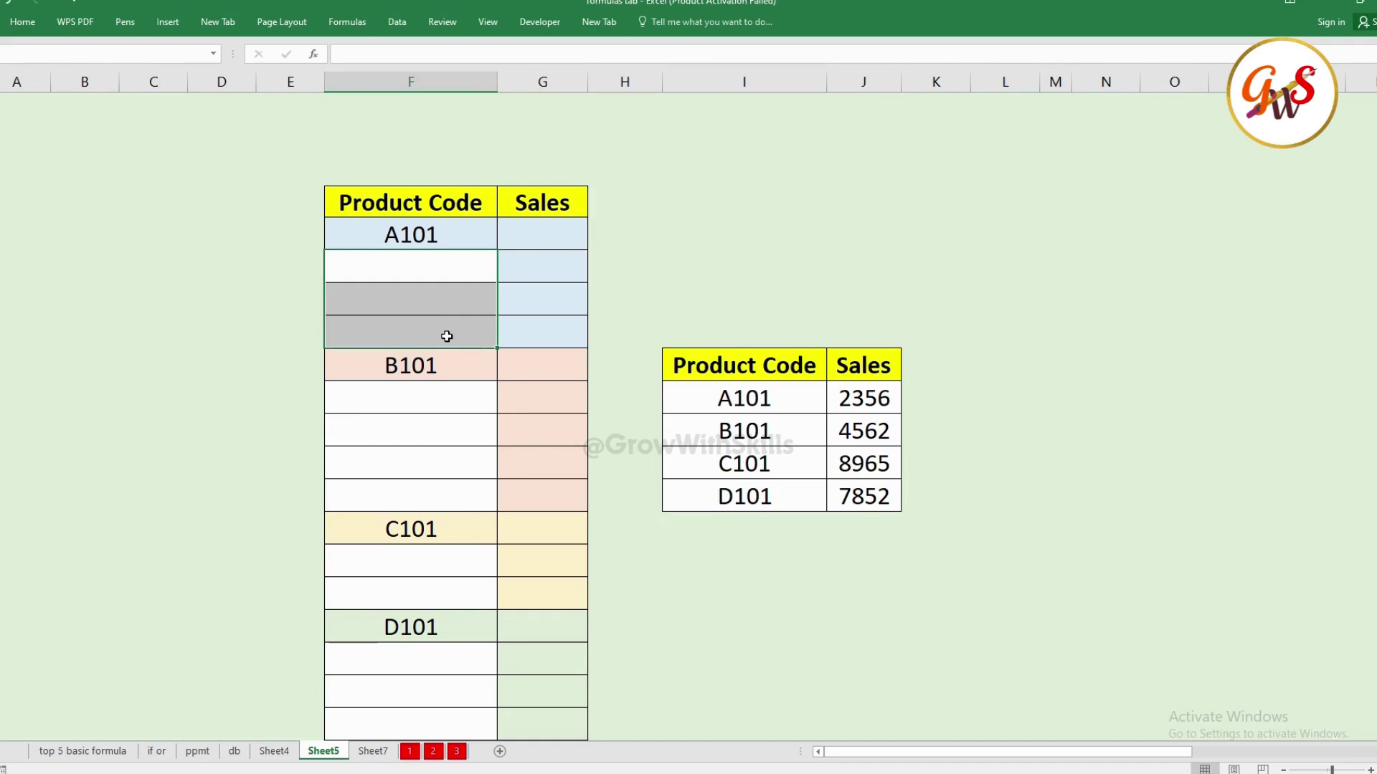
pyautogui.click(534, 244)
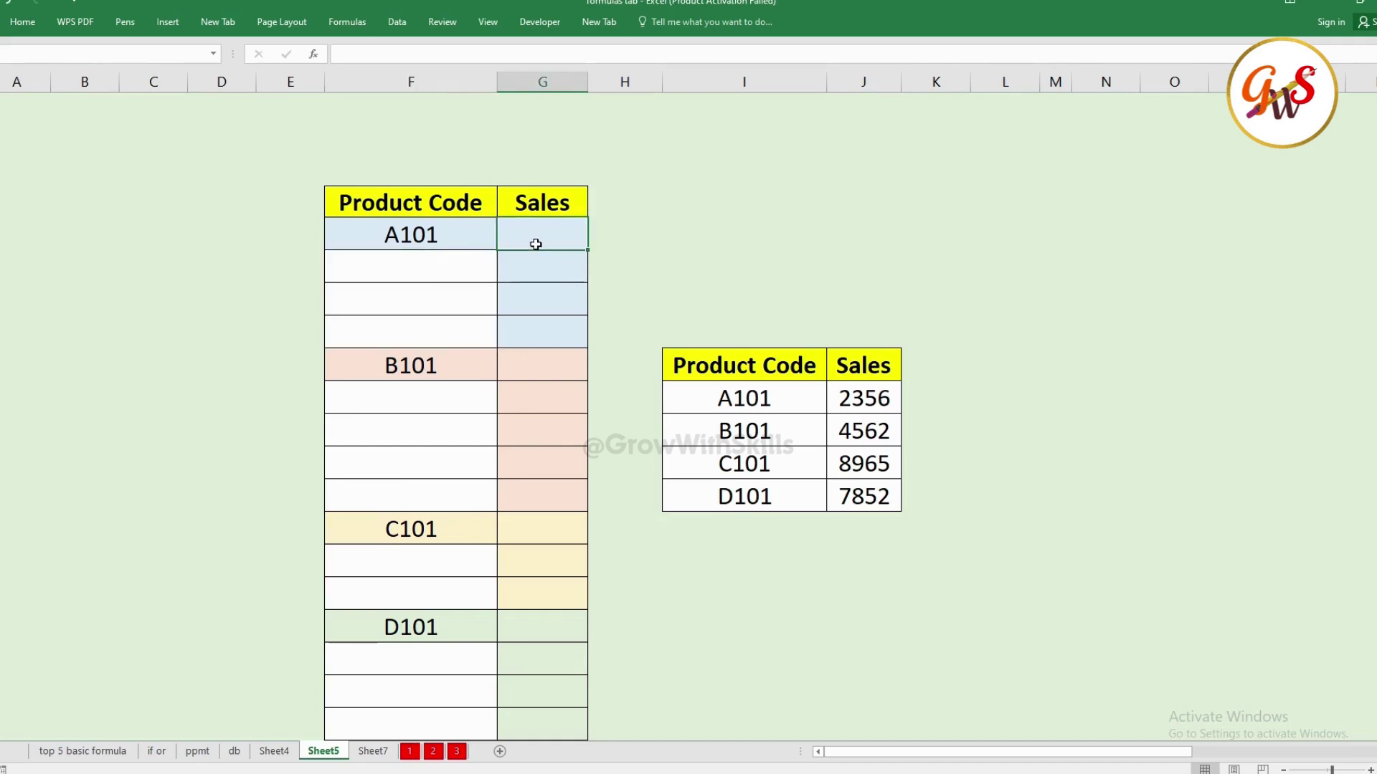
pyautogui.write('=if')
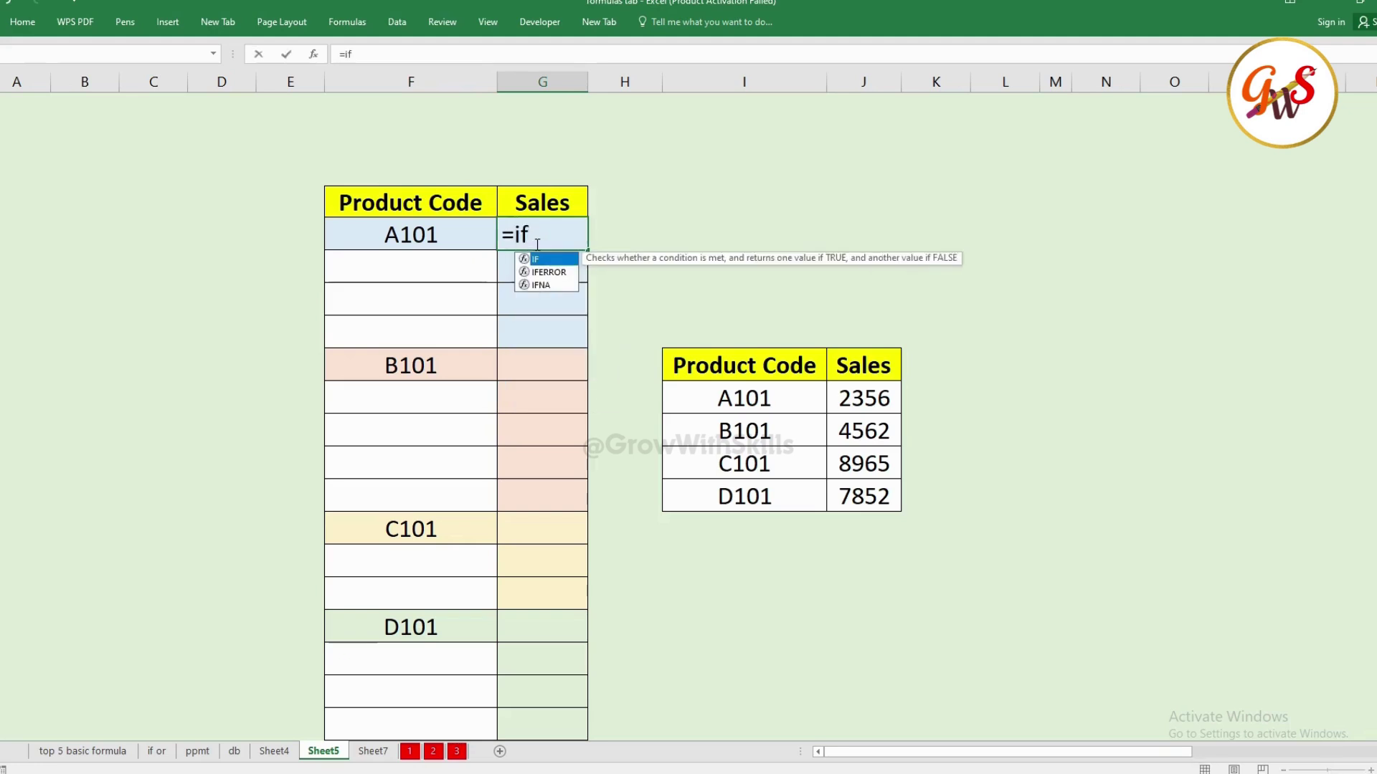
pyautogui.write('(')
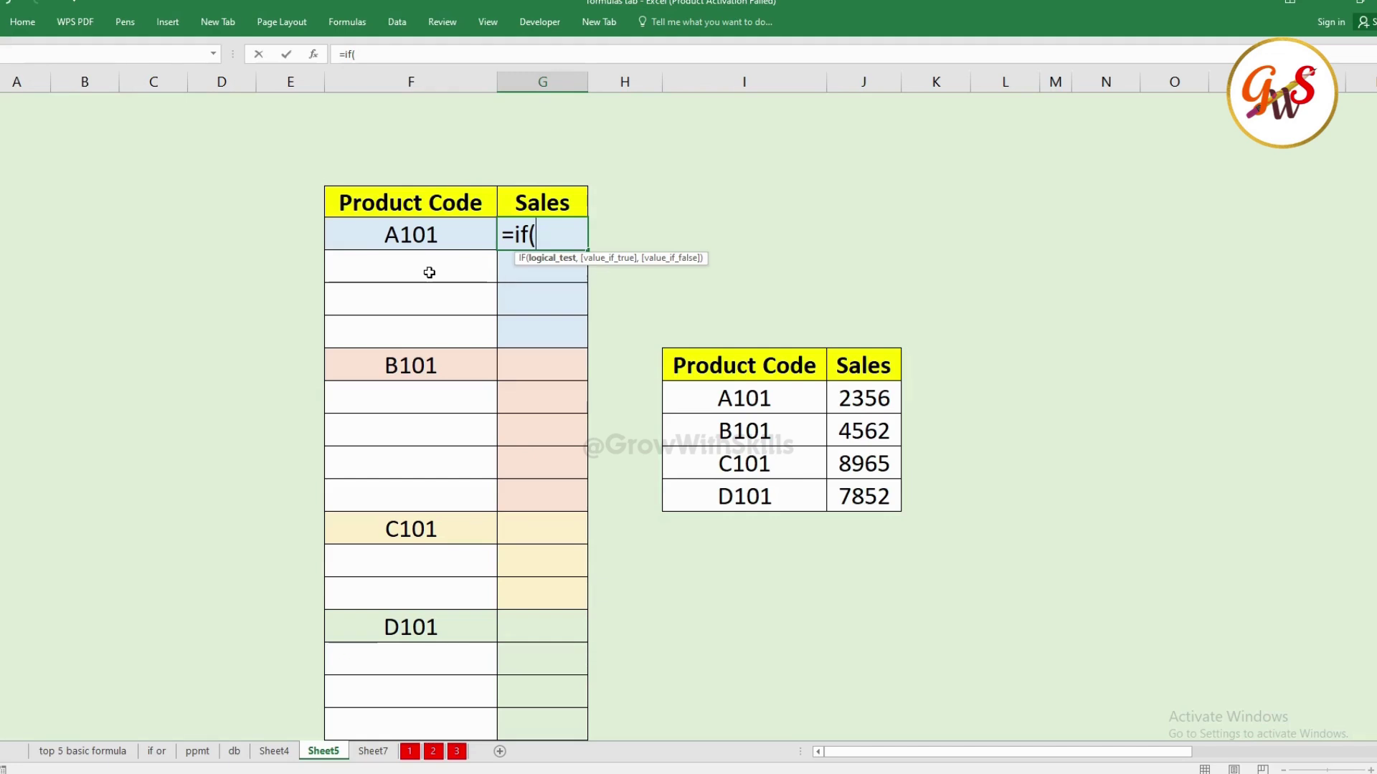
pyautogui.write('isblank')
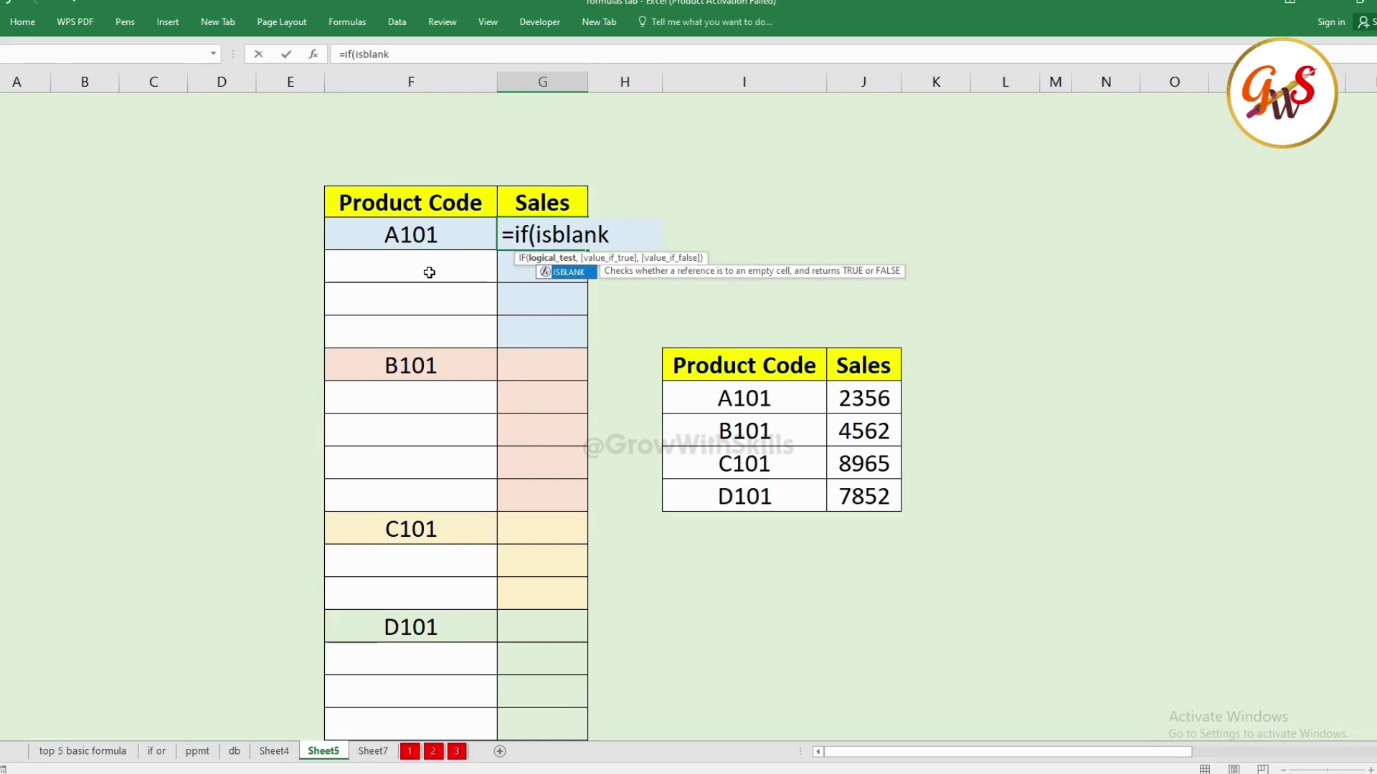
pyautogui.press('Tab')
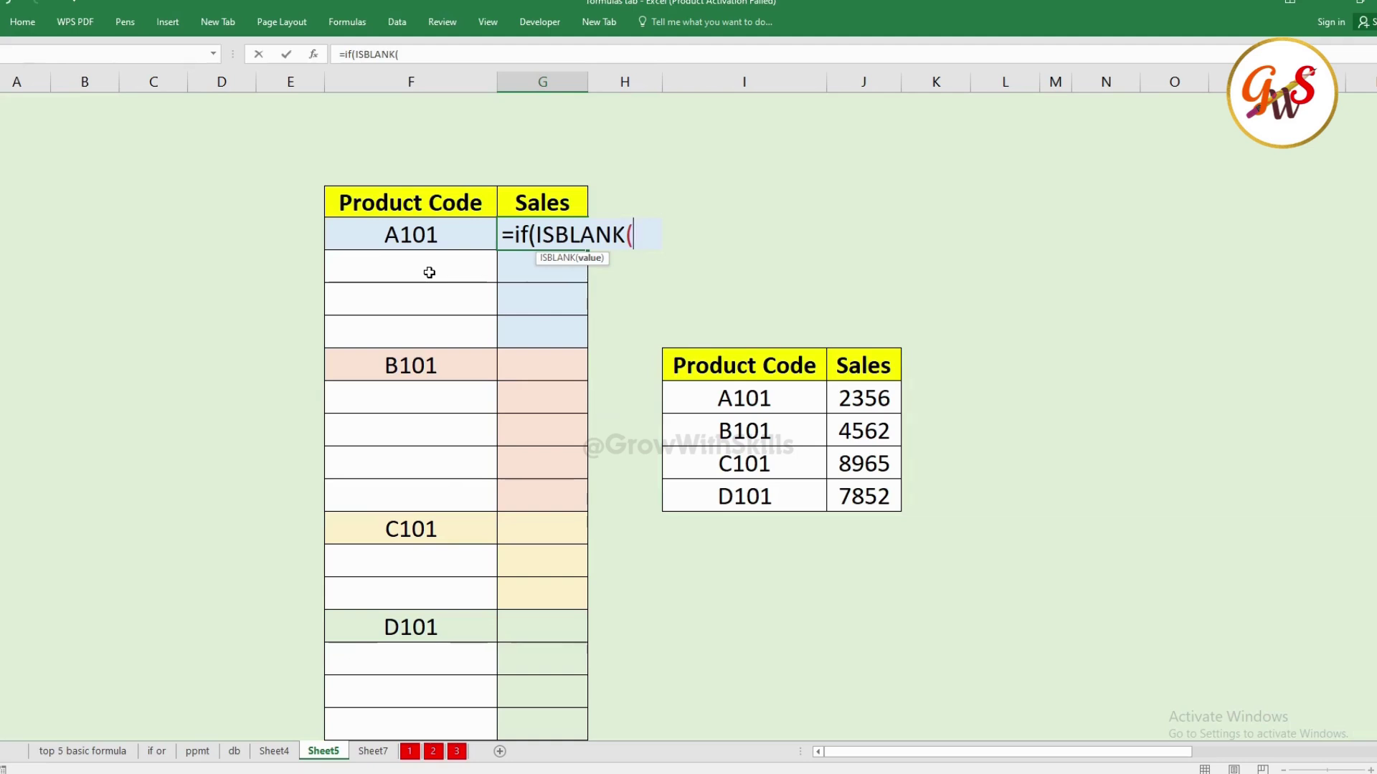
pyautogui.click(420, 238)
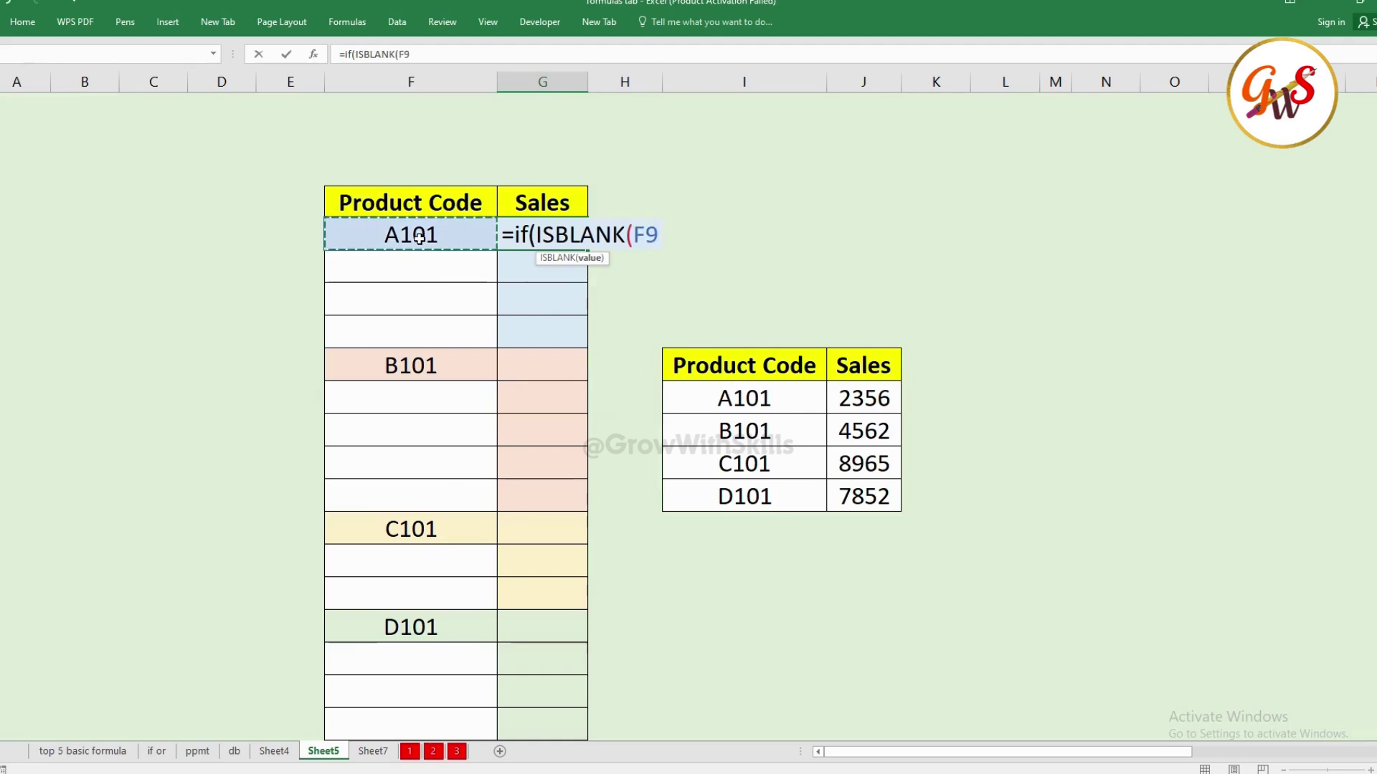
pyautogui.write('),')
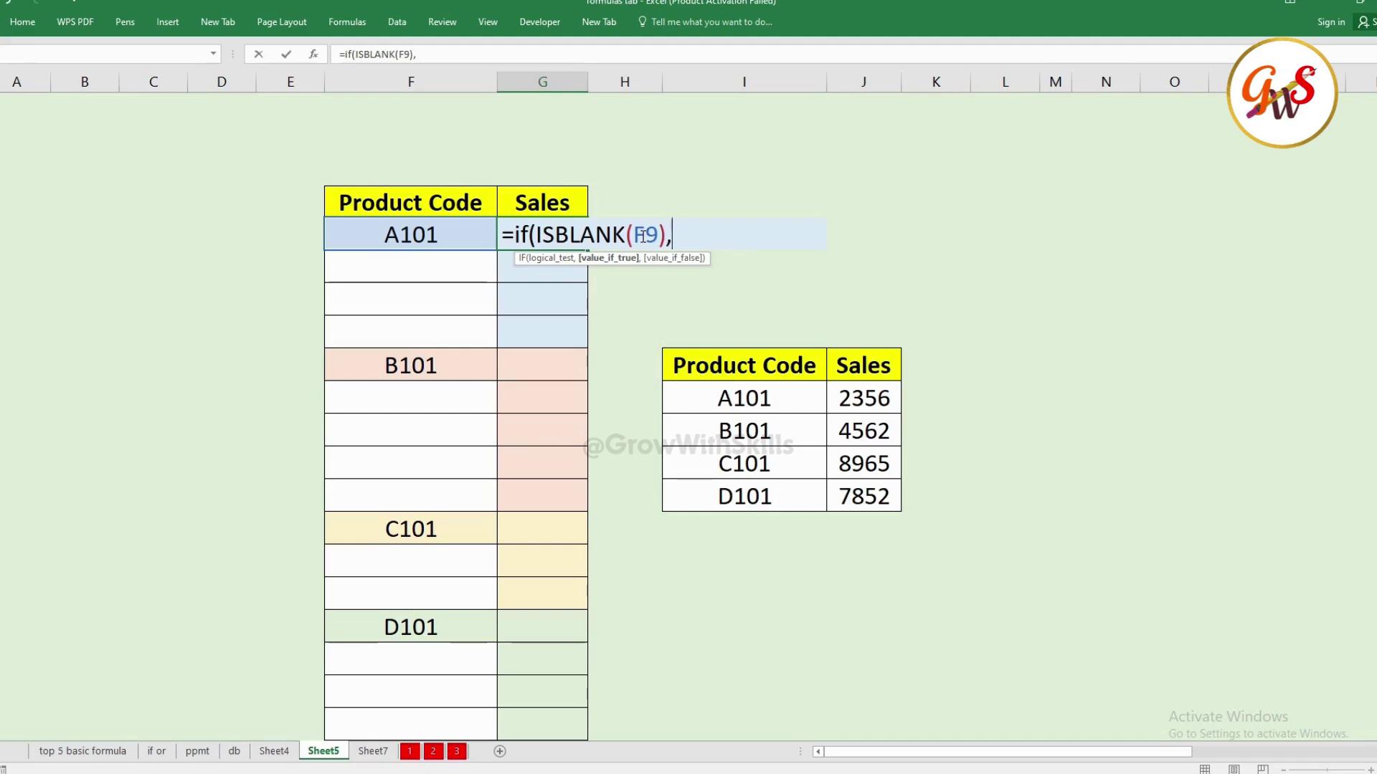
pyautogui.click(554, 203)
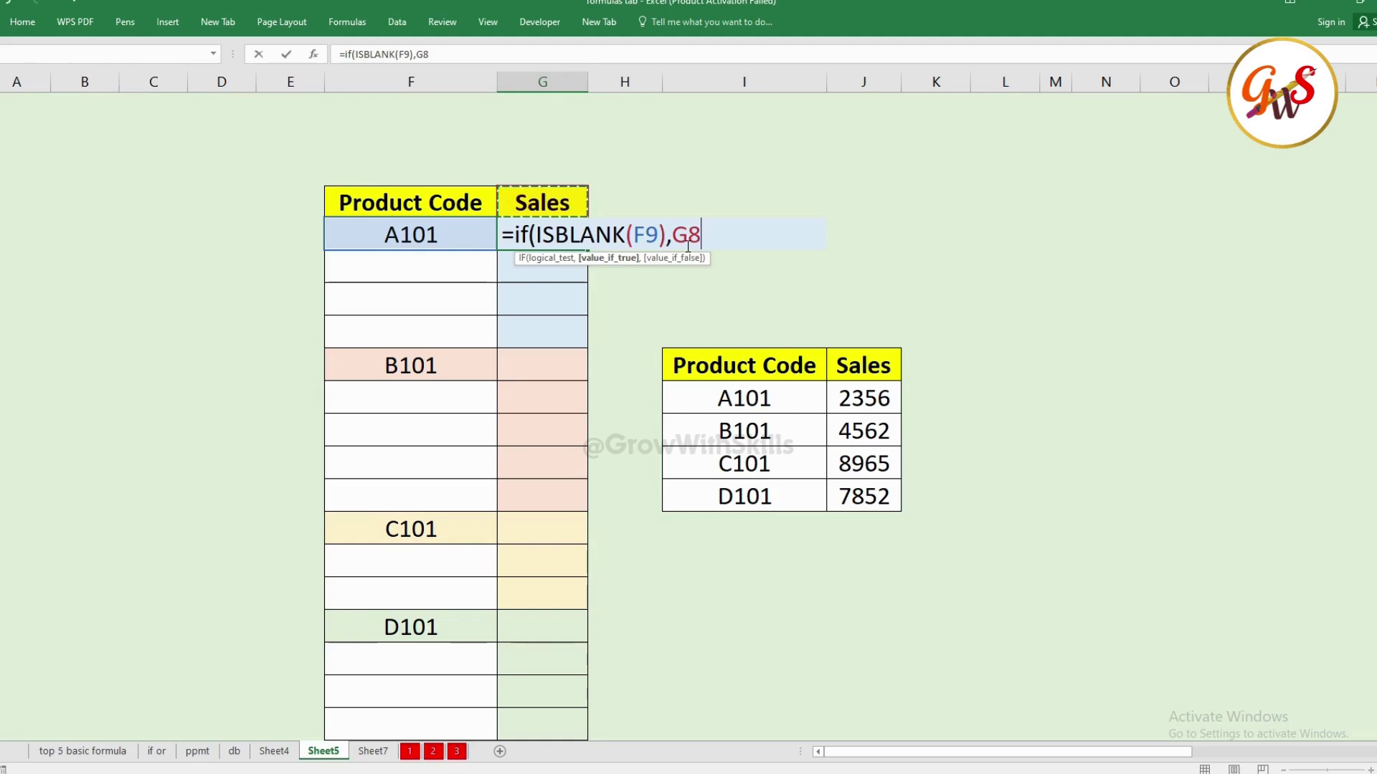
pyautogui.write(',')
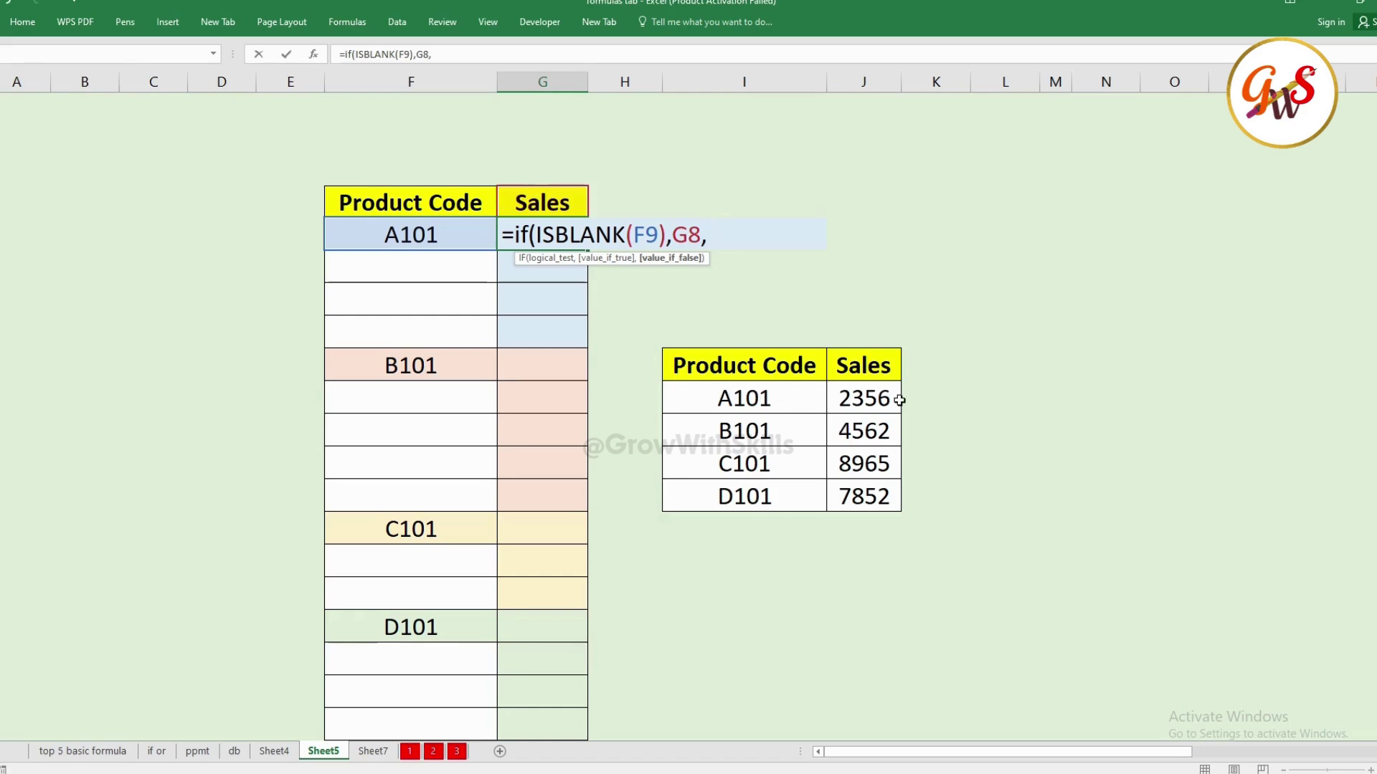
# Complete the formula's false value with VLOOKUP(F9,$I$13:$J$17,2,FALSE)) and enter it in G9.
pyautogui.write('vlookup')
pyautogui.press('Tab')
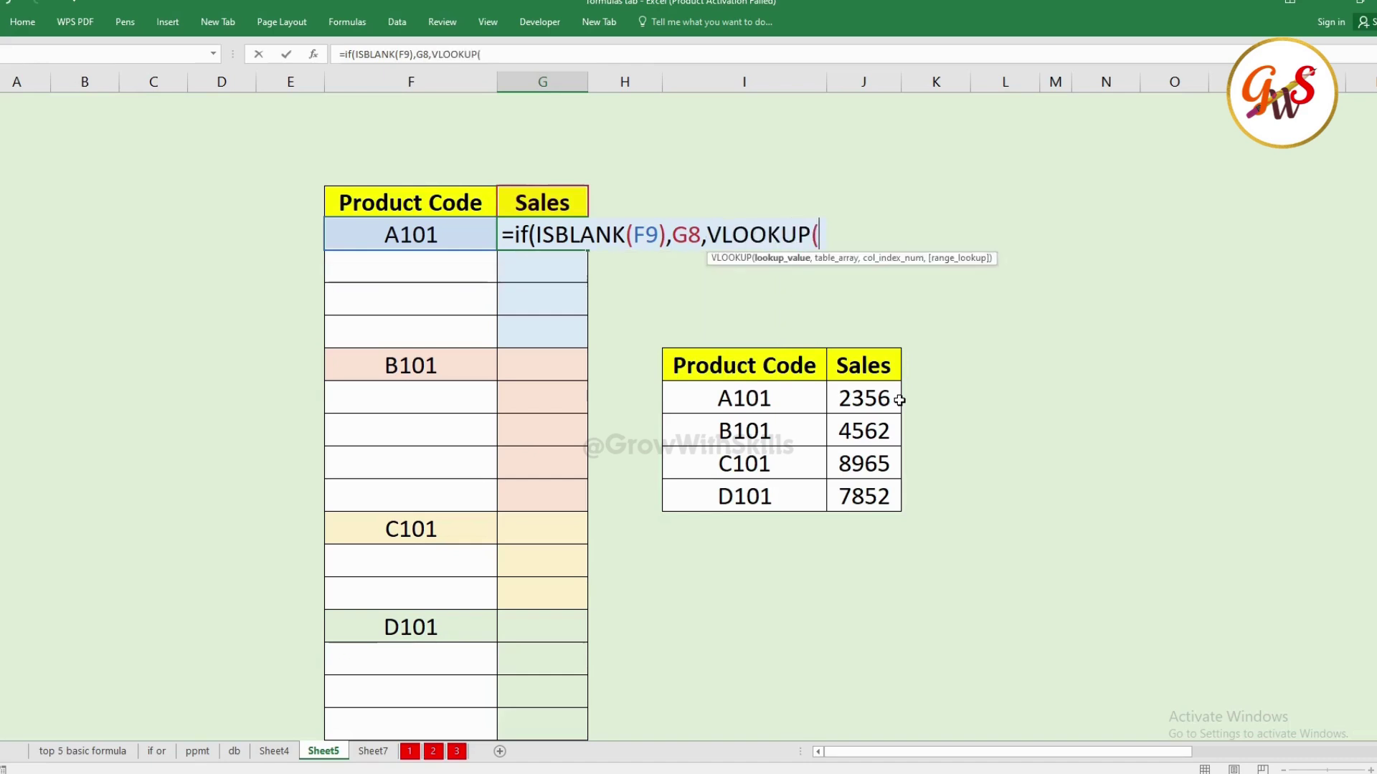
pyautogui.click(406, 237)
pyautogui.write(',')
pyautogui.moveTo(728, 367); pyautogui.dragTo(871, 507)
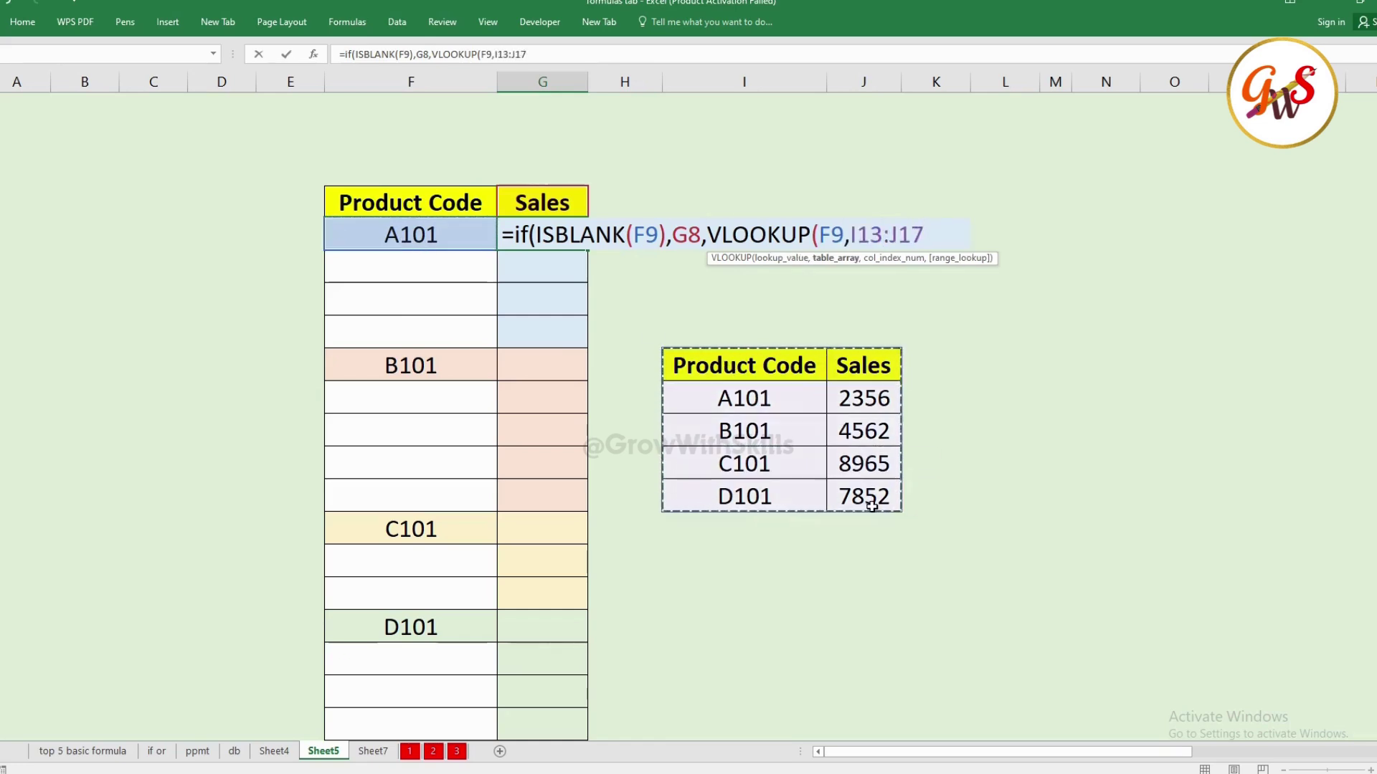
pyautogui.press('F4')
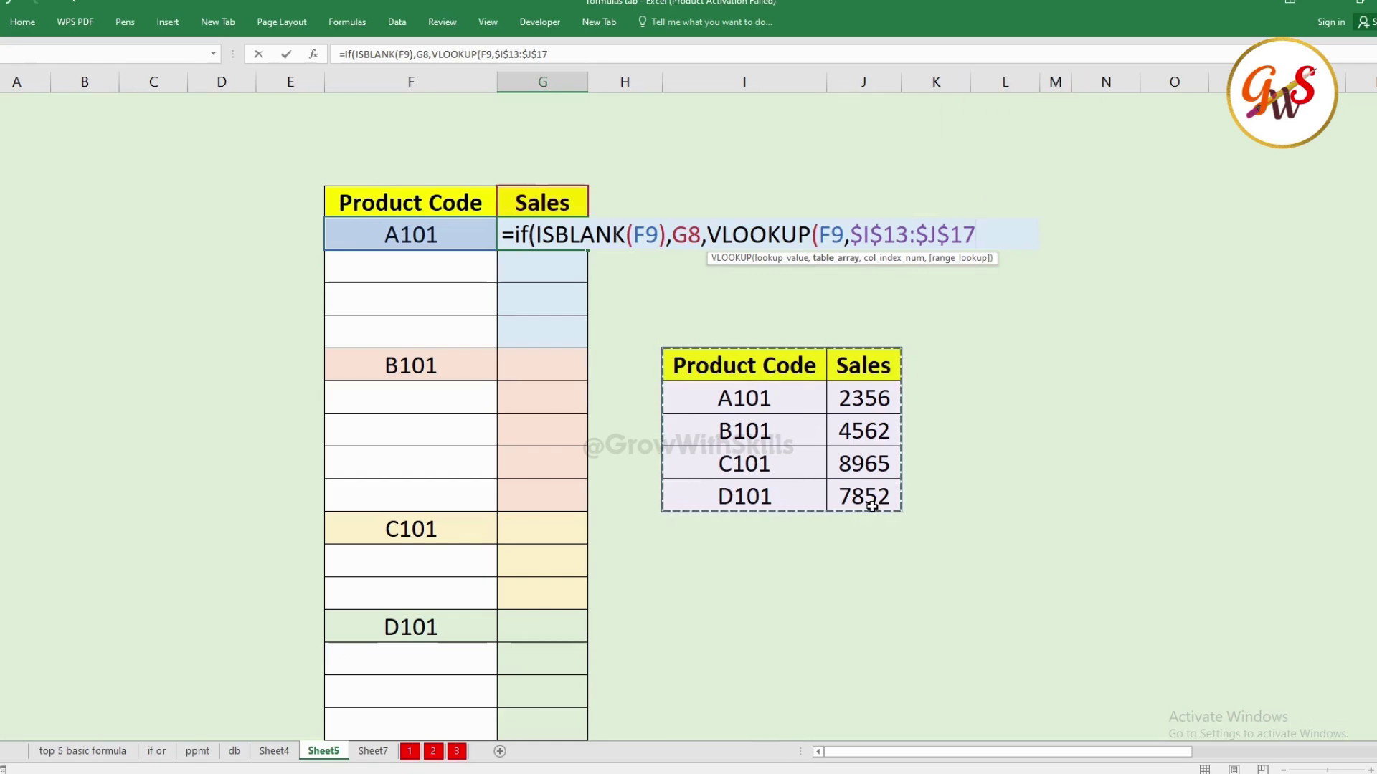
pyautogui.write(',')
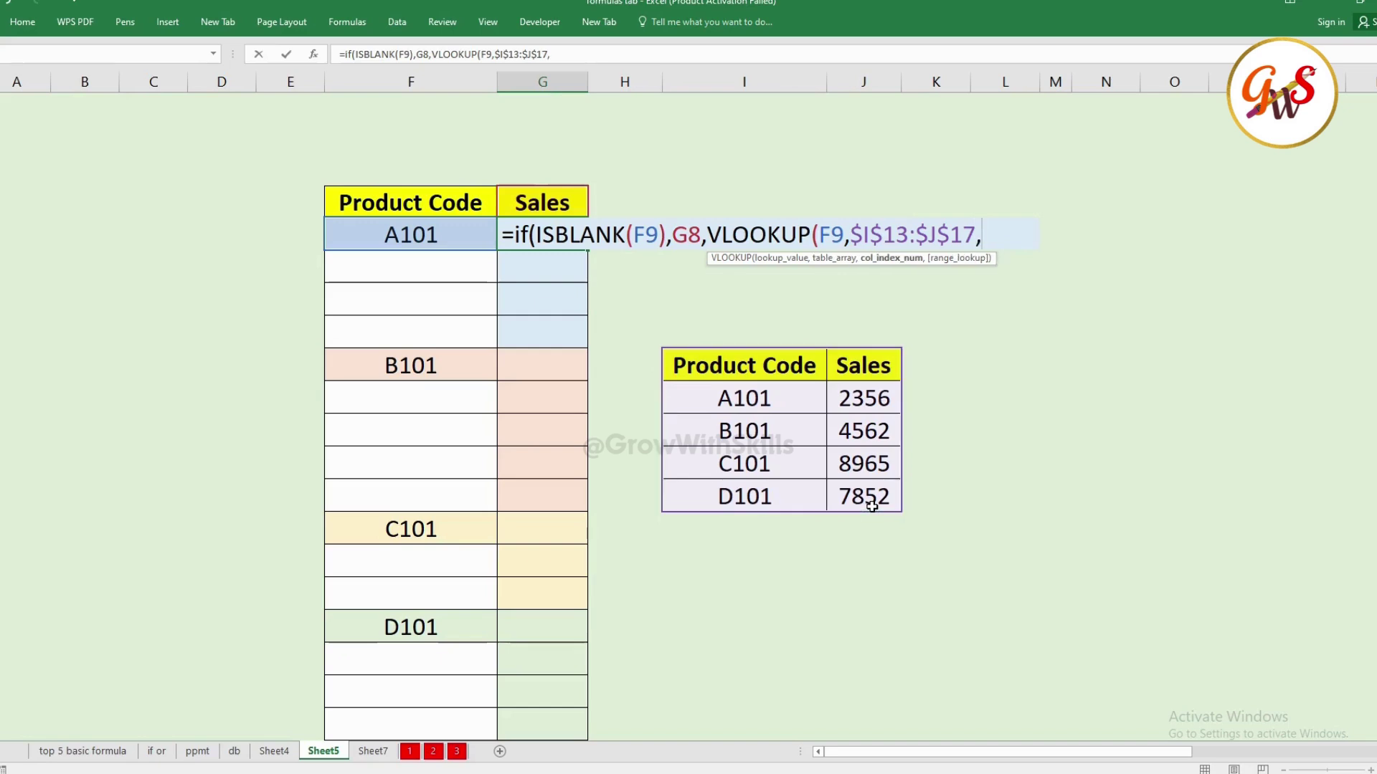
pyautogui.write('2,')
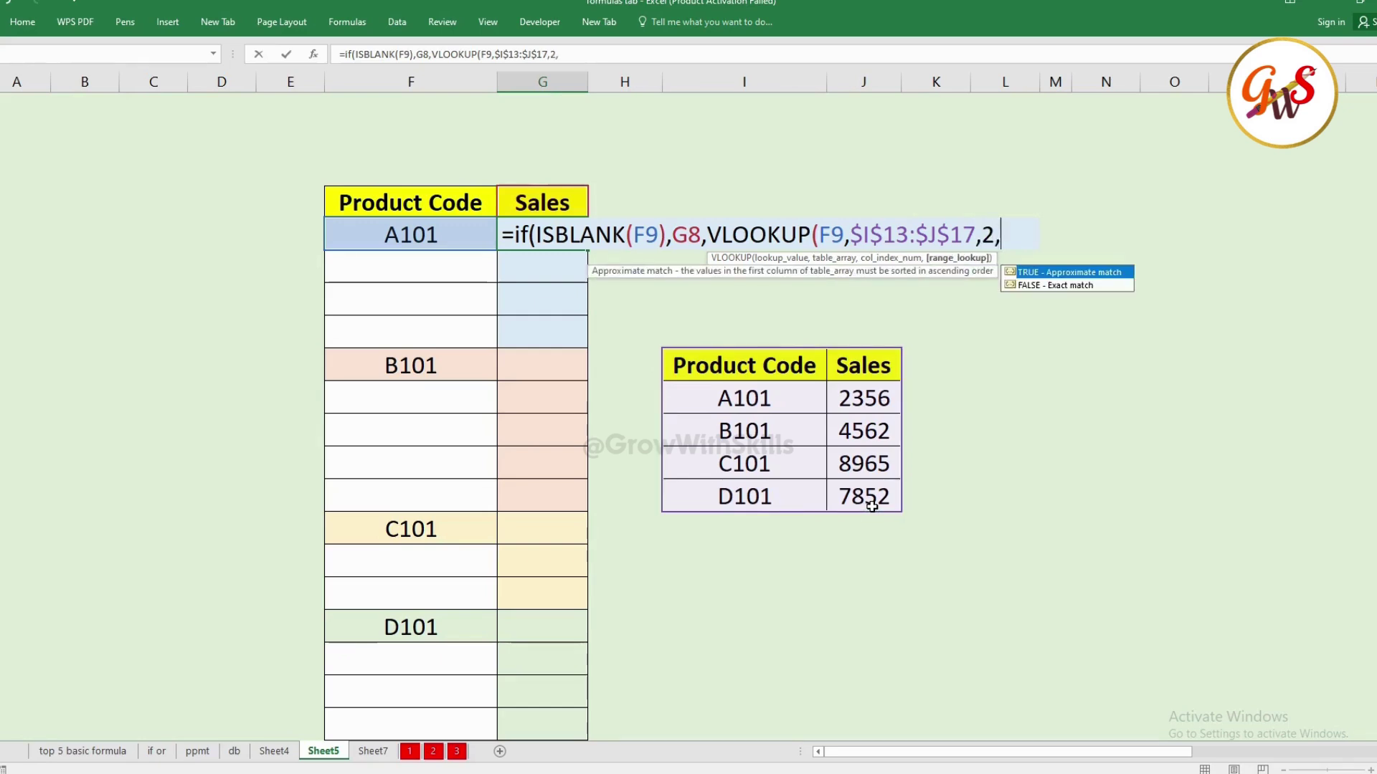
pyautogui.doubleClick(1030, 286)
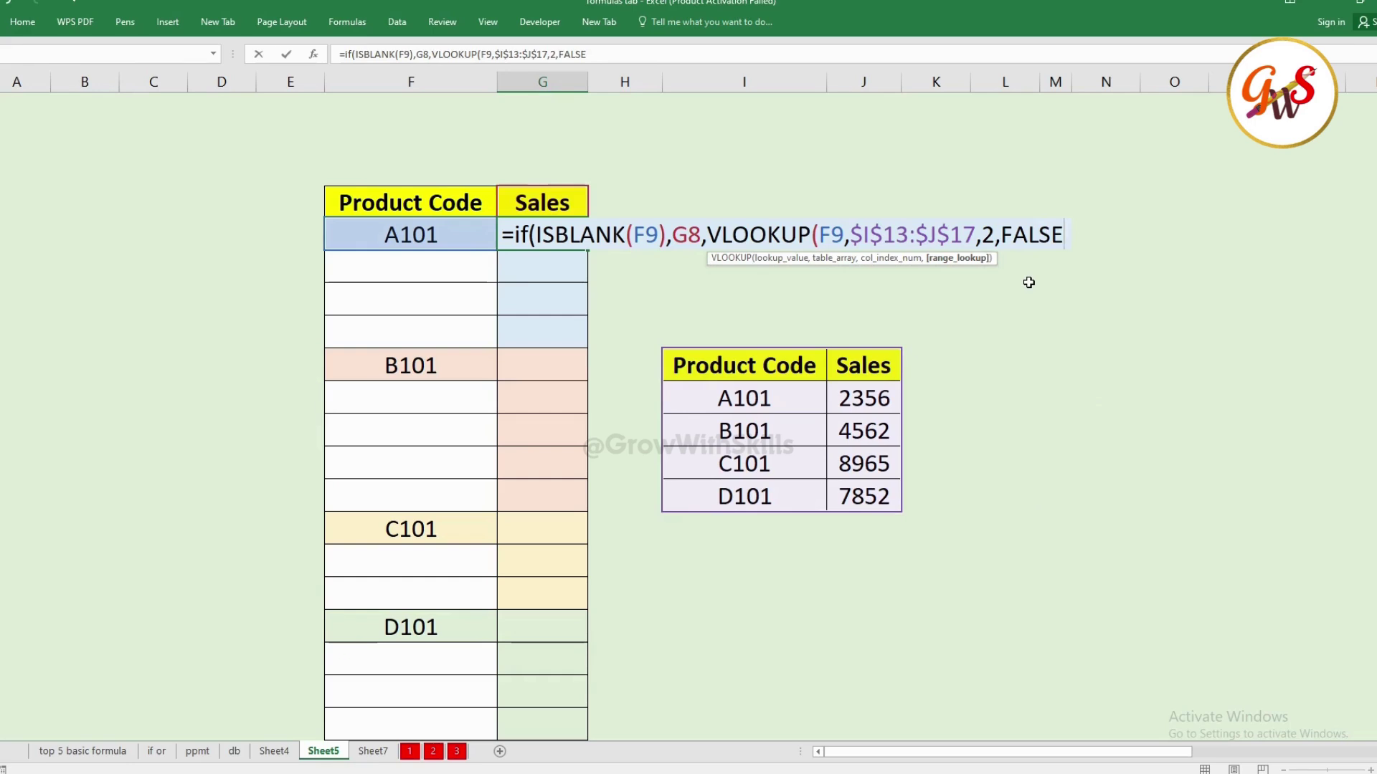
pyautogui.write('))')
pyautogui.press('Return')
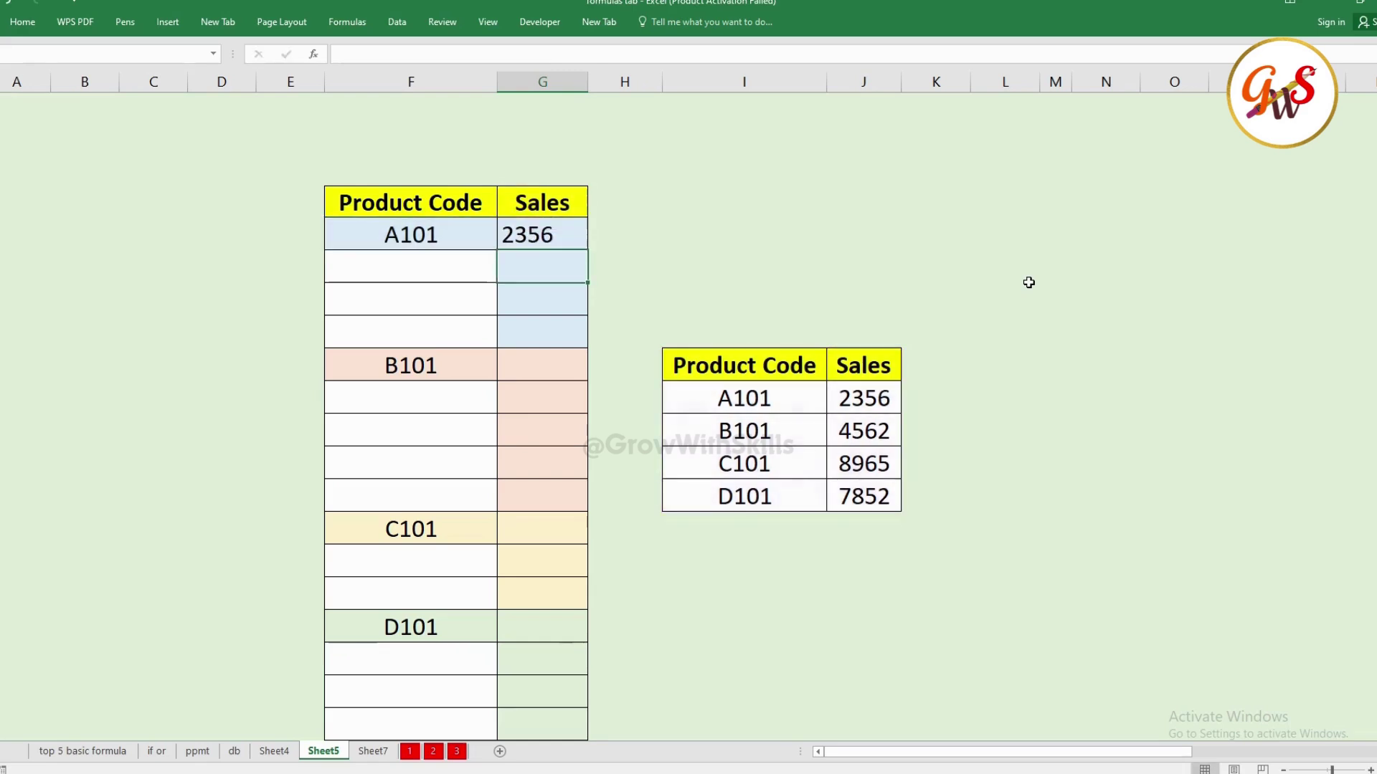
# Fill the G9 formula down the Sales column to the table's last row, G25.
pyautogui.click(394, 235)
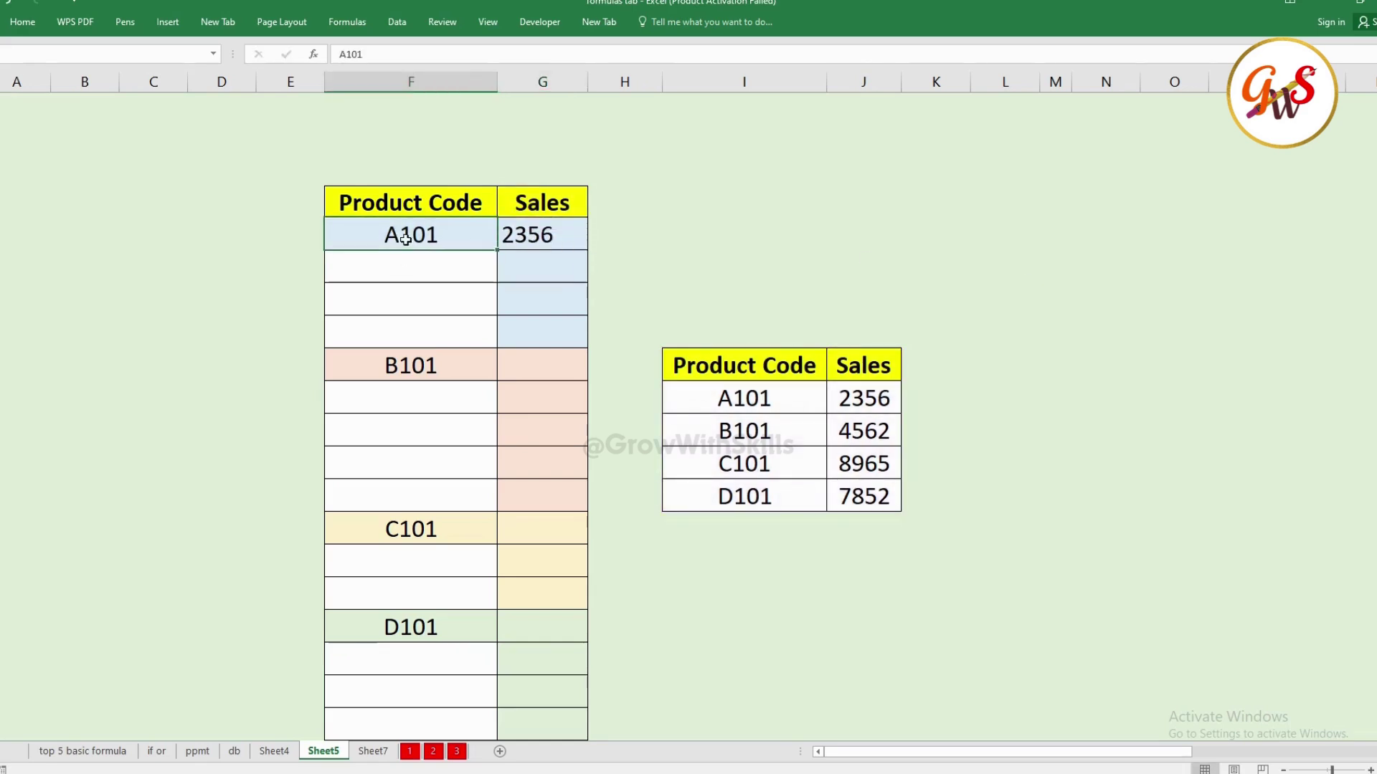
pyautogui.click(544, 239)
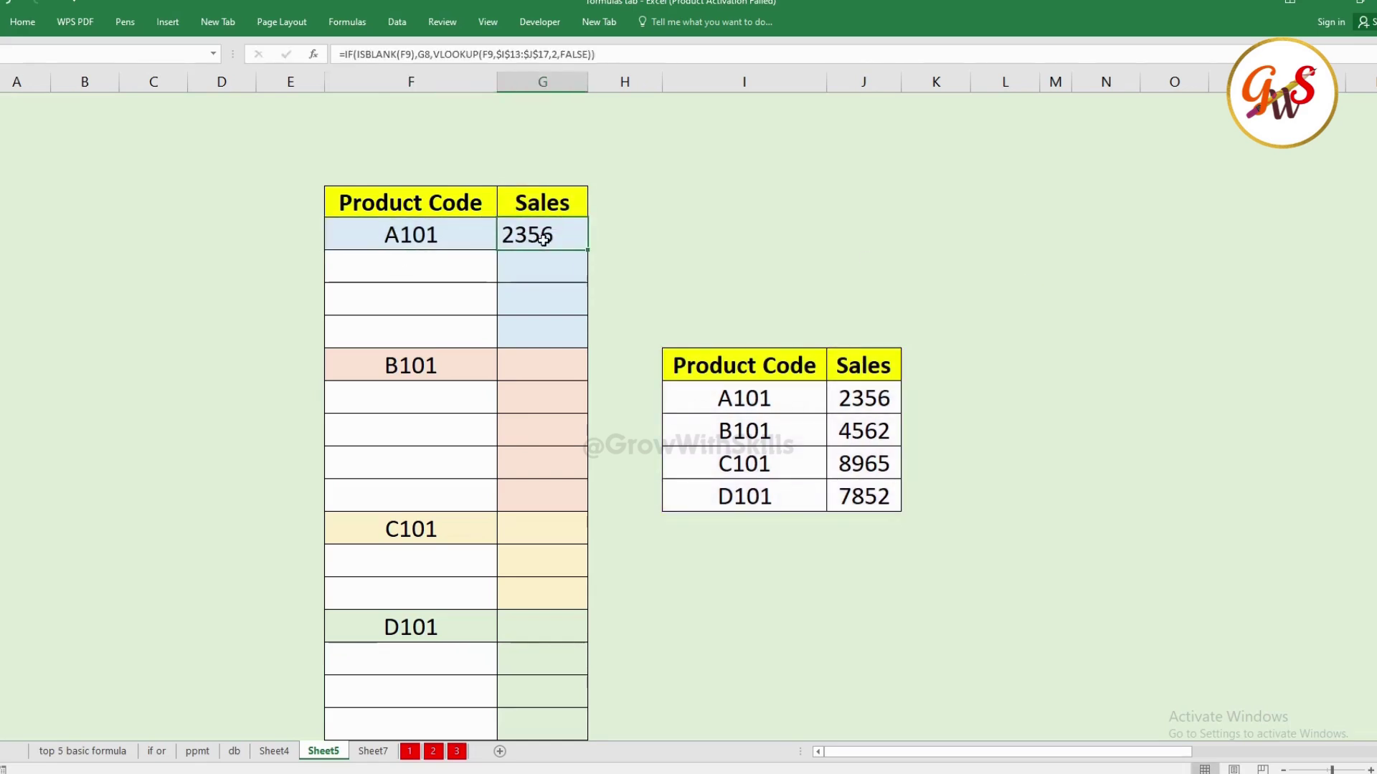
pyautogui.click(430, 235)
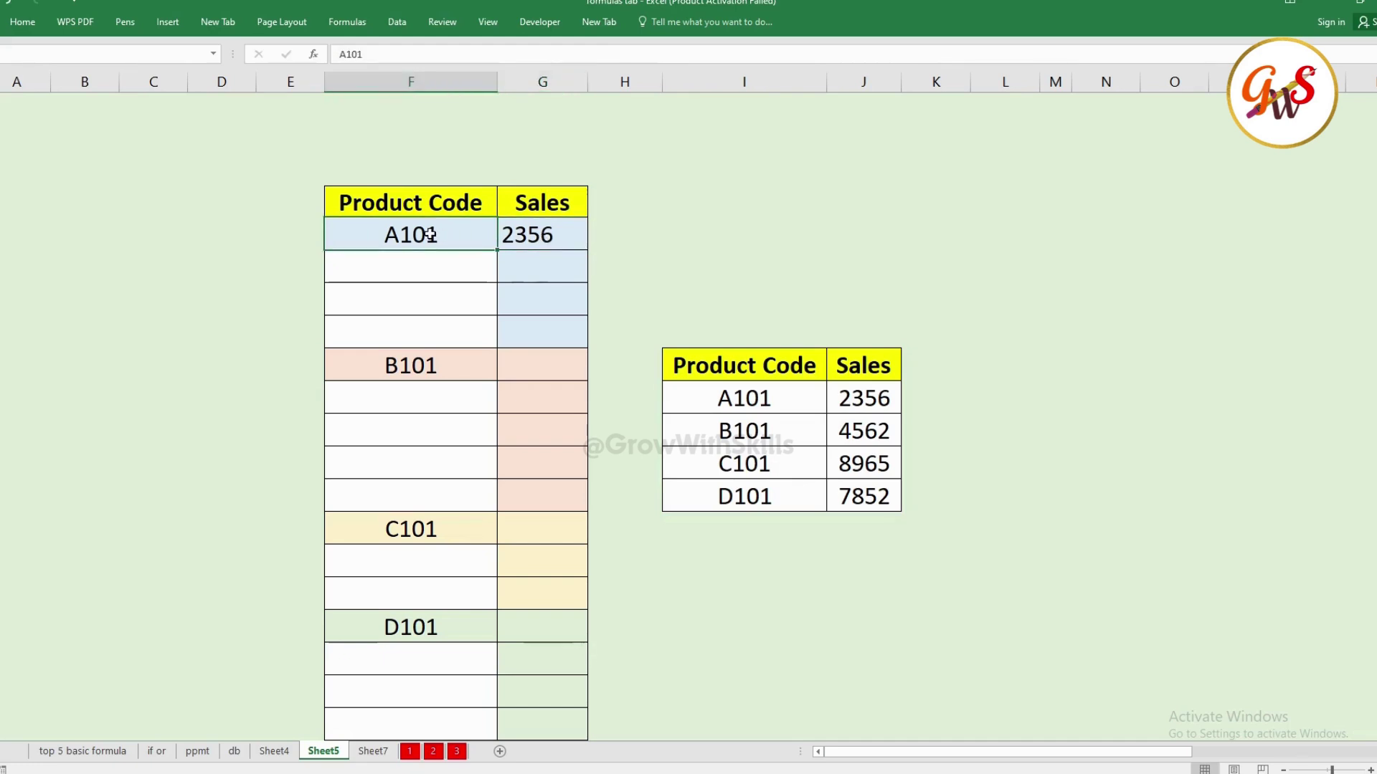
pyautogui.moveTo(529, 233); pyautogui.dragTo(536, 665)
pyautogui.hotkey('ctrl', 'd')
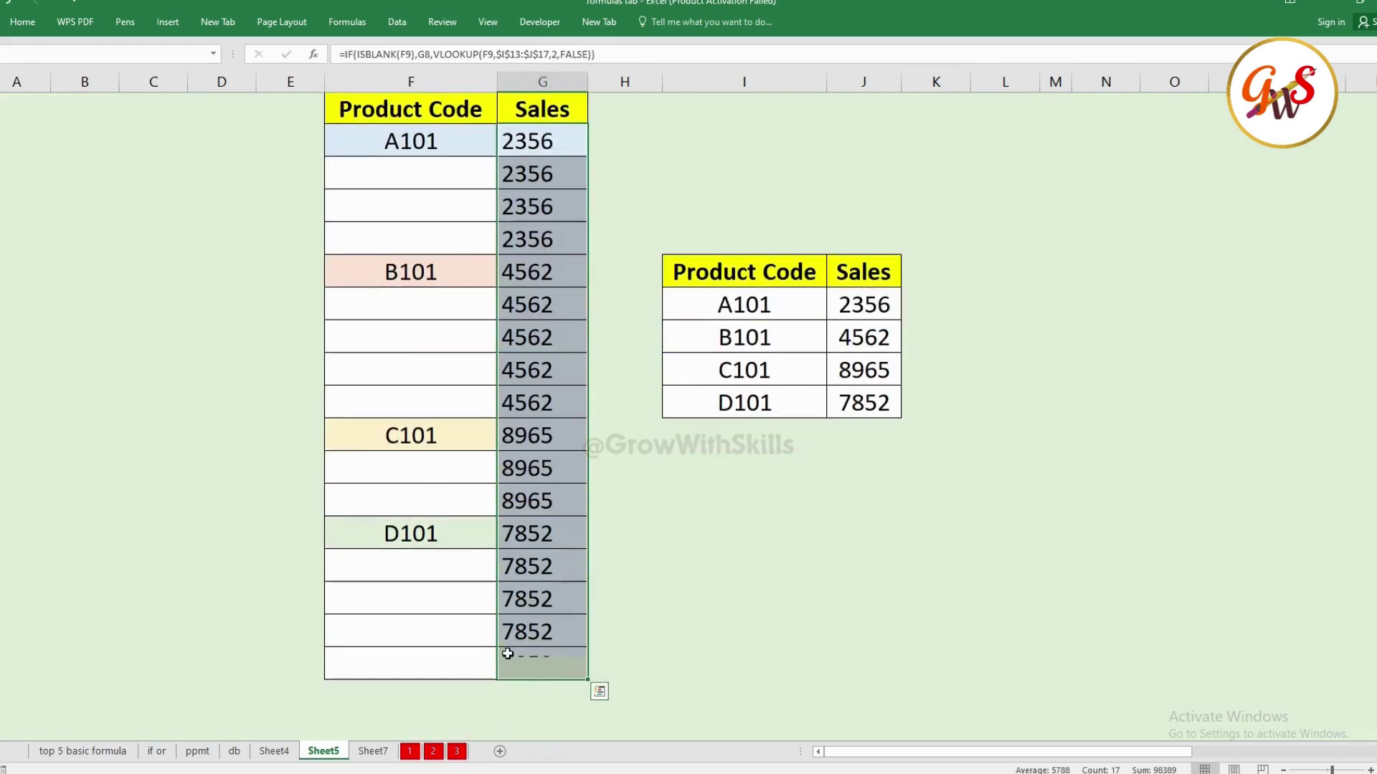
pyautogui.scroll(4, 452, 631)
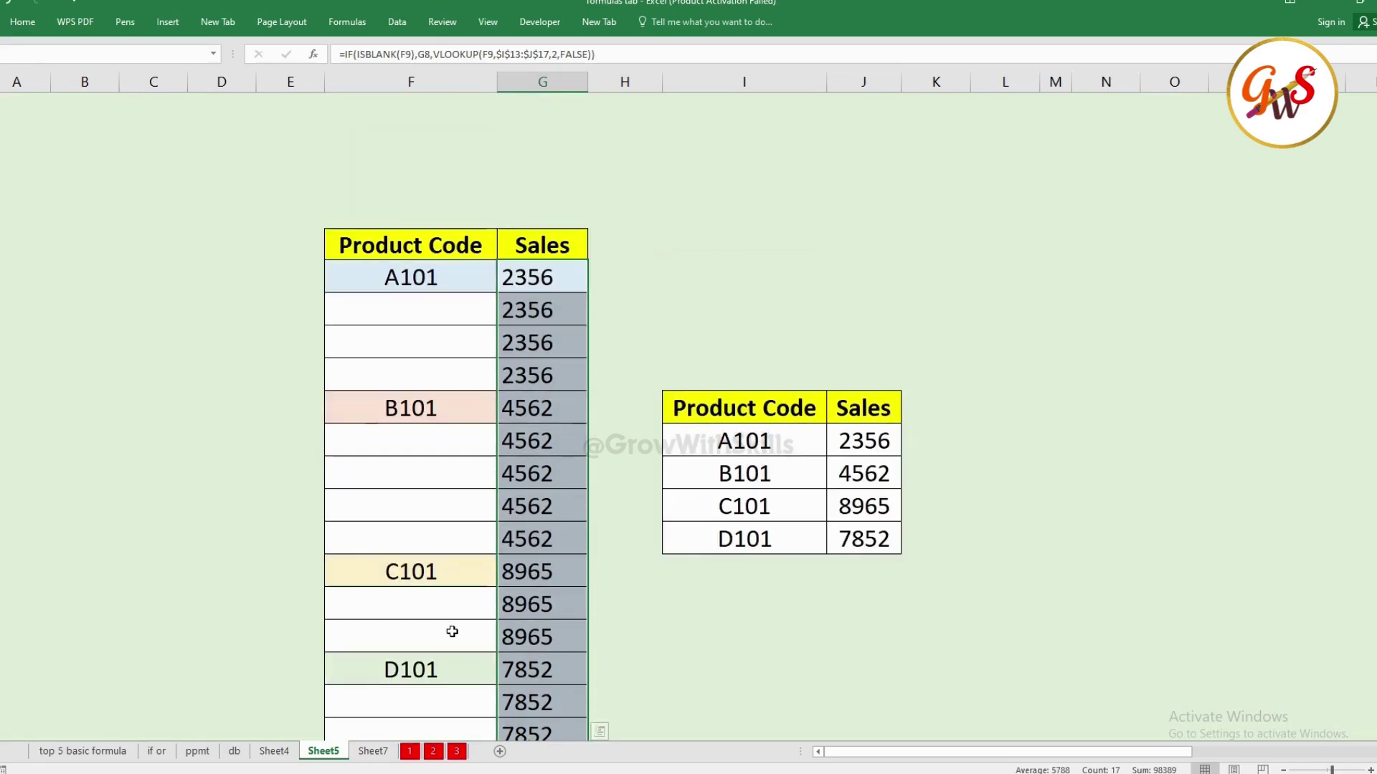
# Examine the ISBLANK test, the G8 reference and the VLOOKUP part of the formula in G9.
pyautogui.click(567, 283)
pyautogui.press('F2')
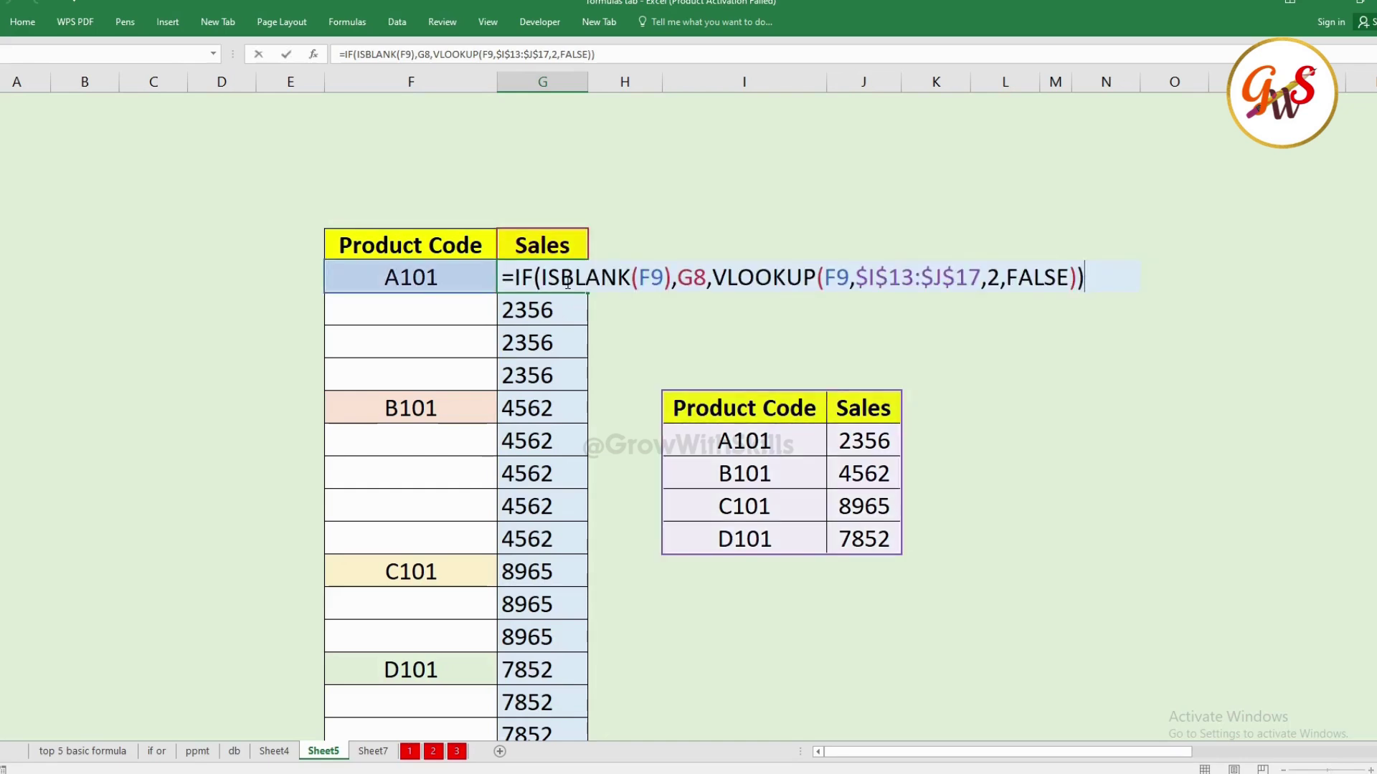
pyautogui.moveTo(542, 277); pyautogui.dragTo(667, 280)
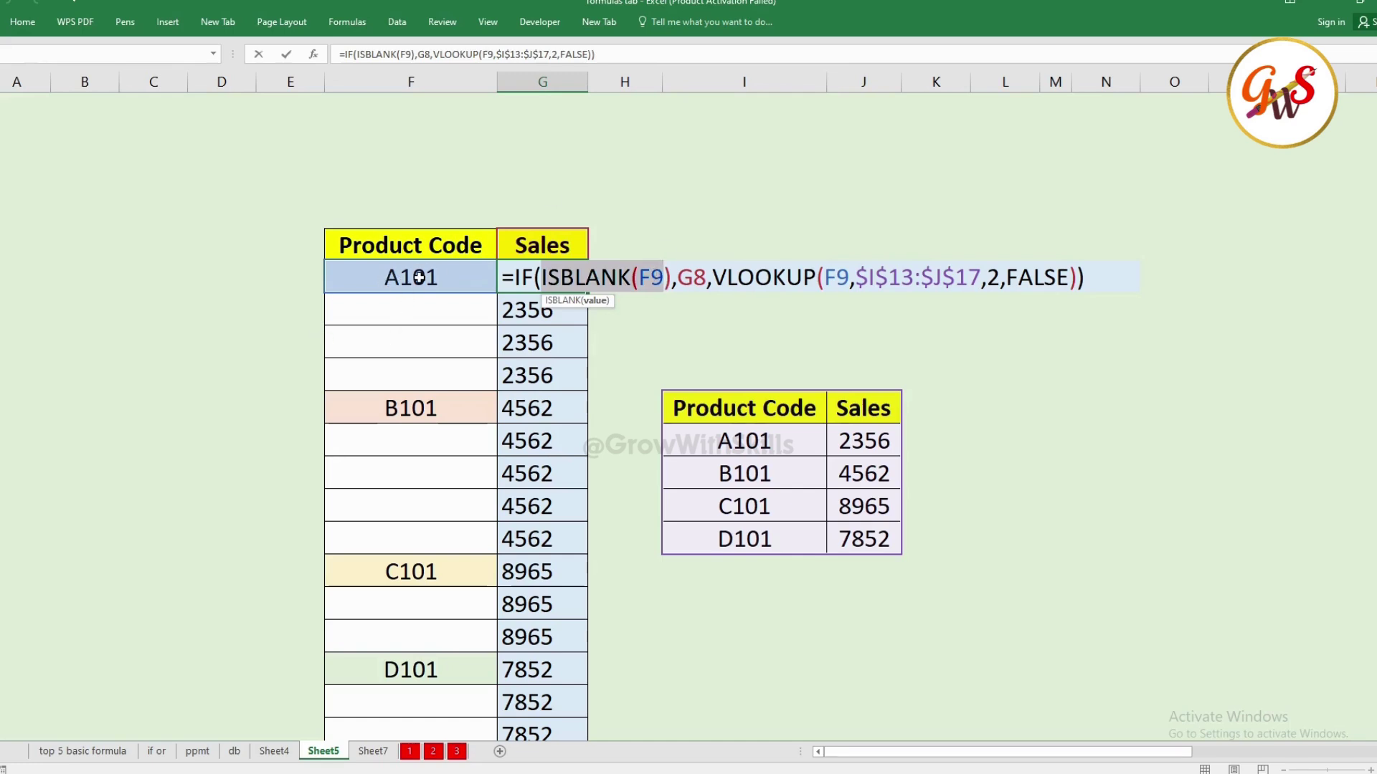
pyautogui.doubleClick(706, 278)
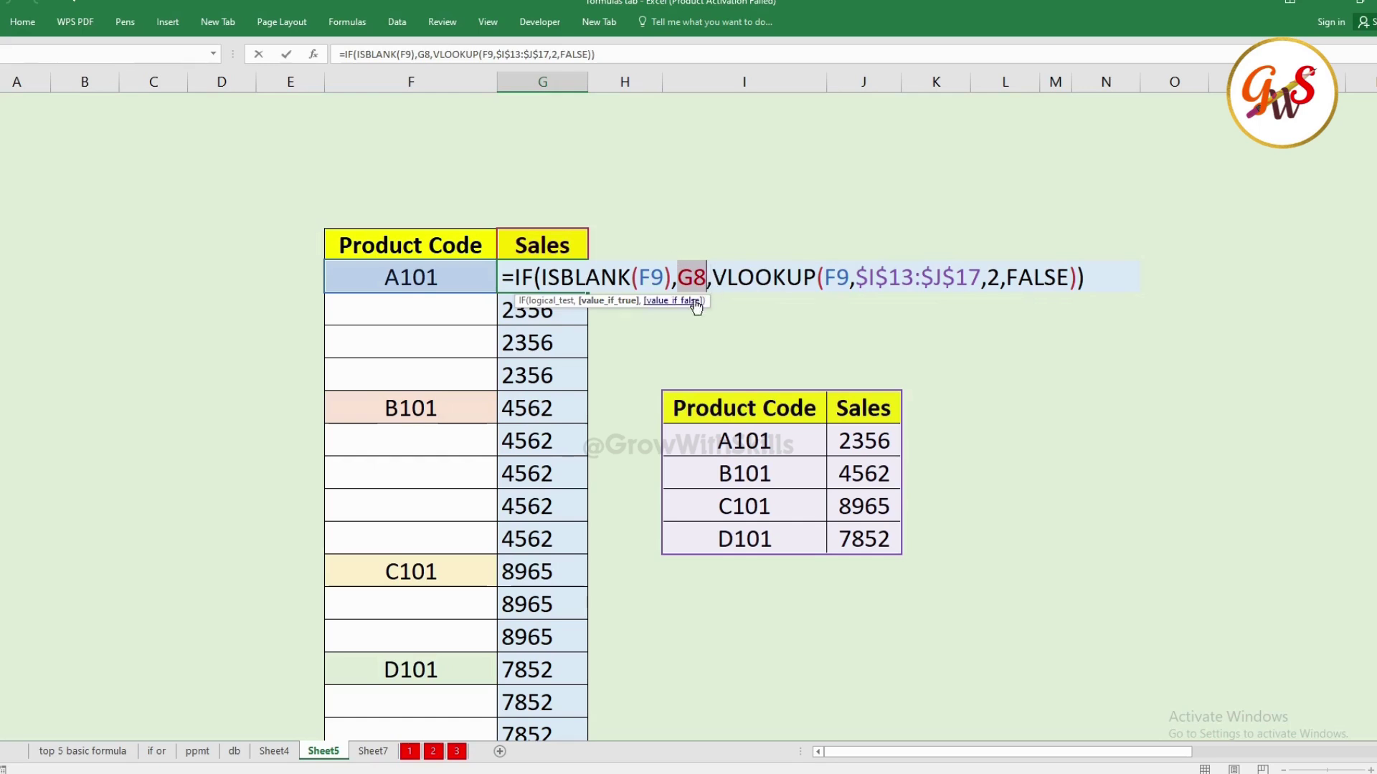
pyautogui.moveTo(718, 282); pyautogui.dragTo(1094, 281)
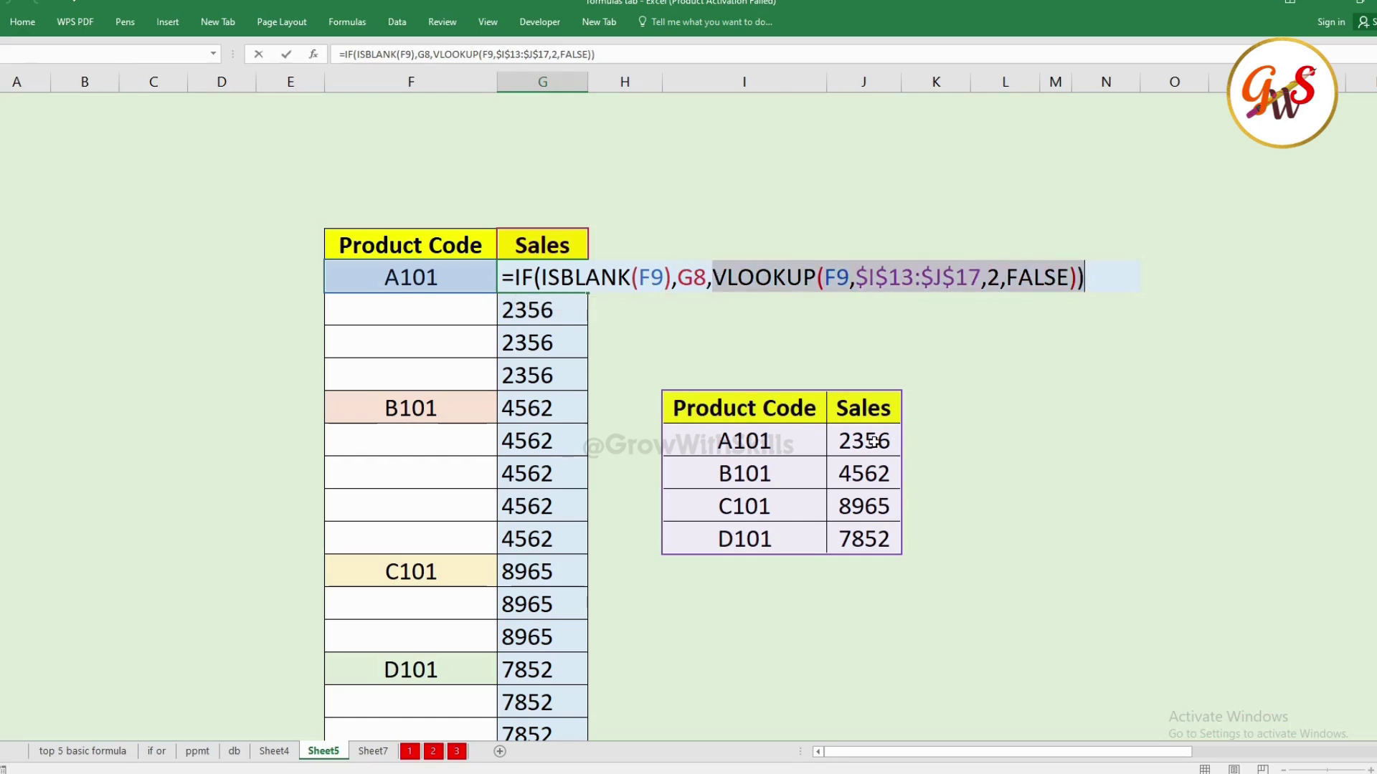
pyautogui.press('Return')
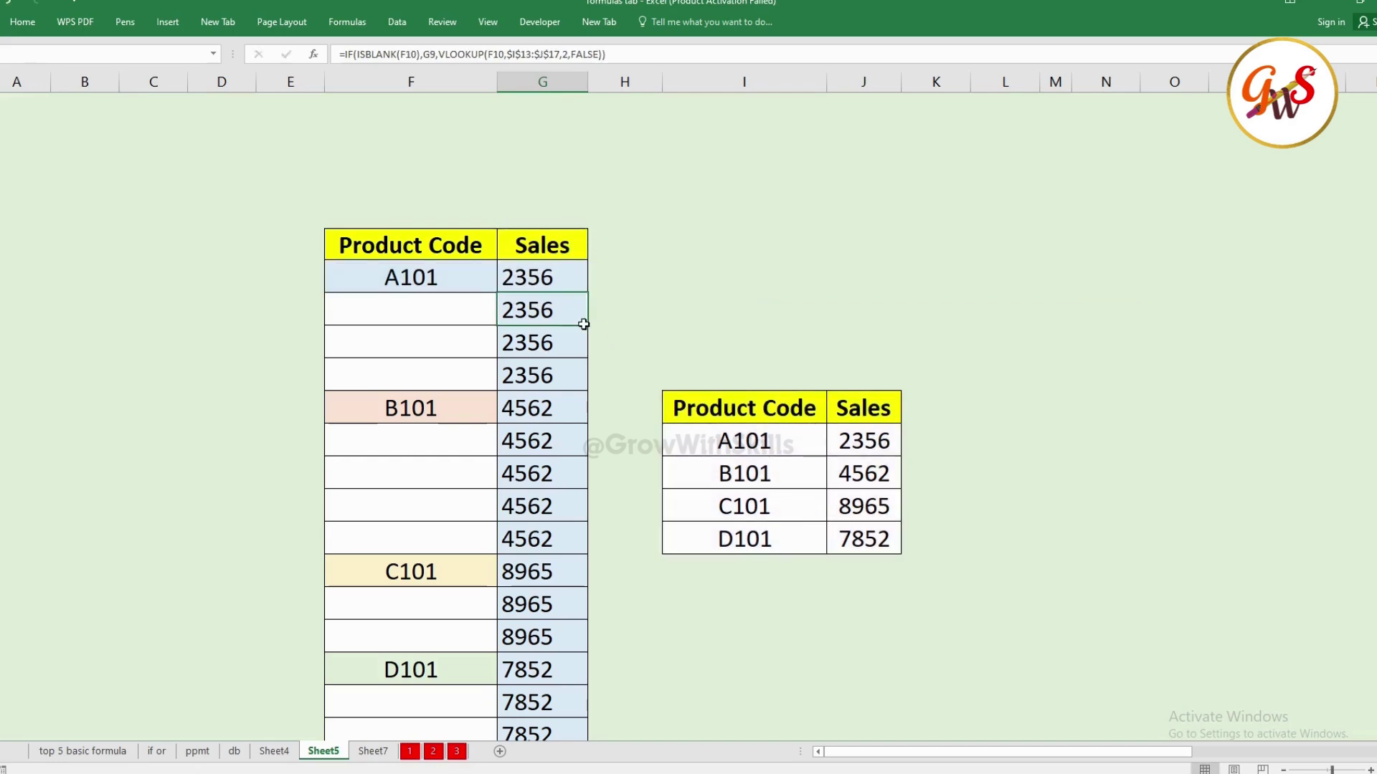
# Inspect the formula in G10, focusing on its value-if-true reference to G9.
pyautogui.doubleClick(585, 324)
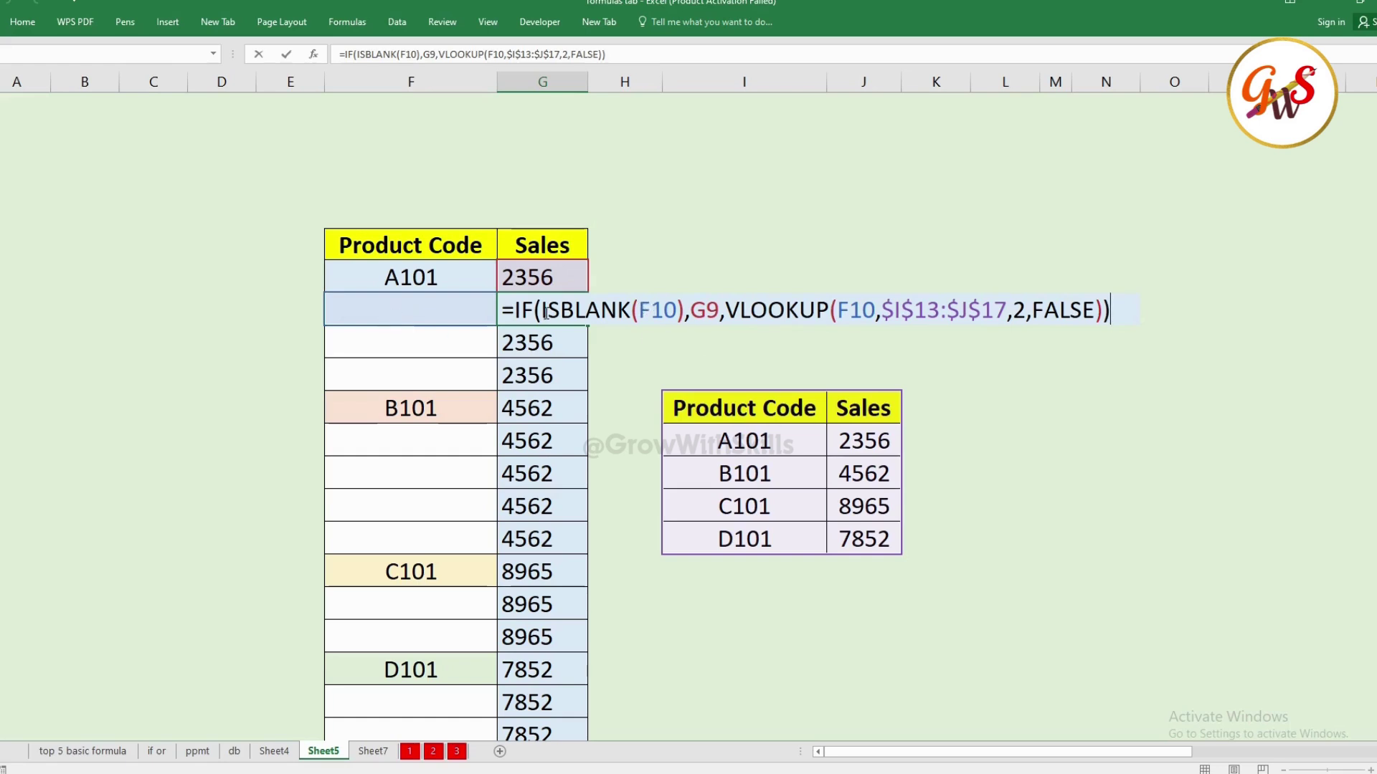
pyautogui.moveTo(696, 307); pyautogui.dragTo(721, 306)
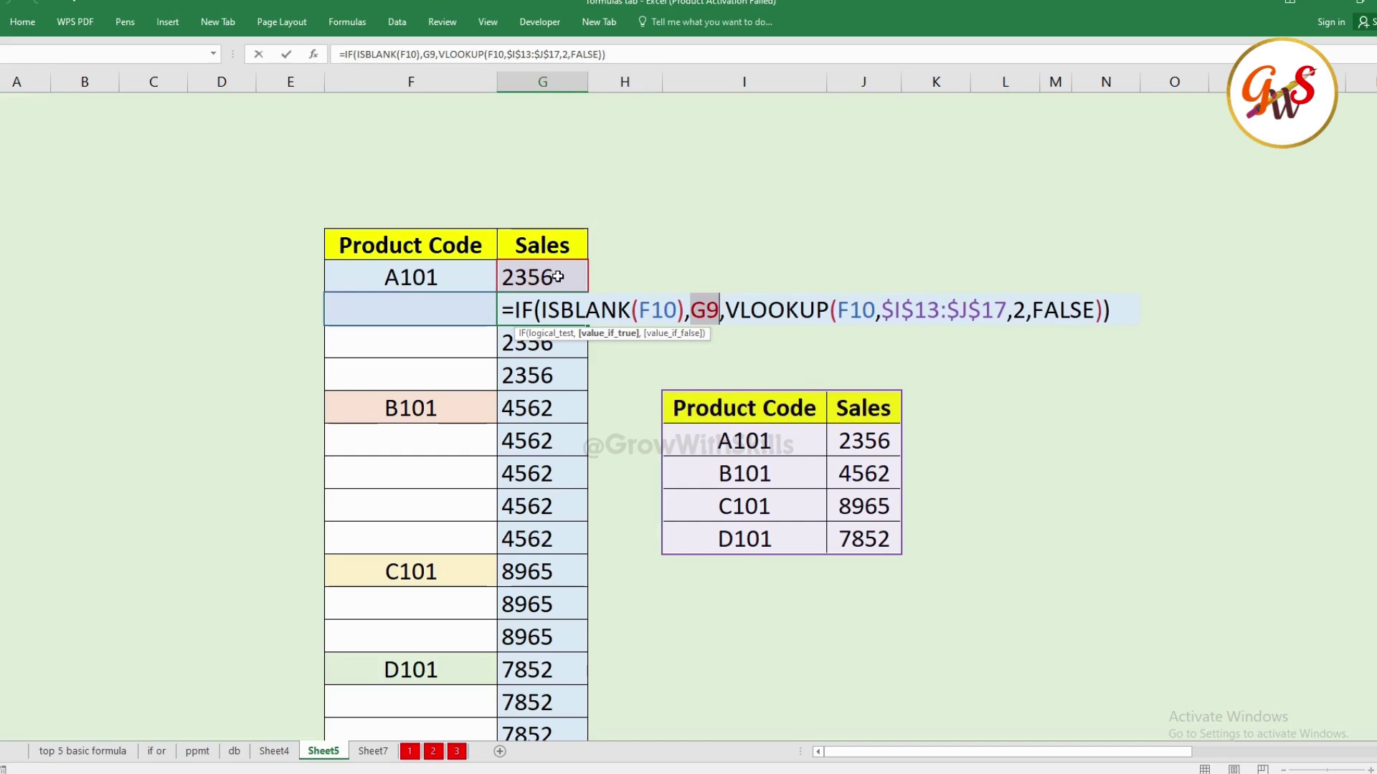
pyautogui.press('Return')
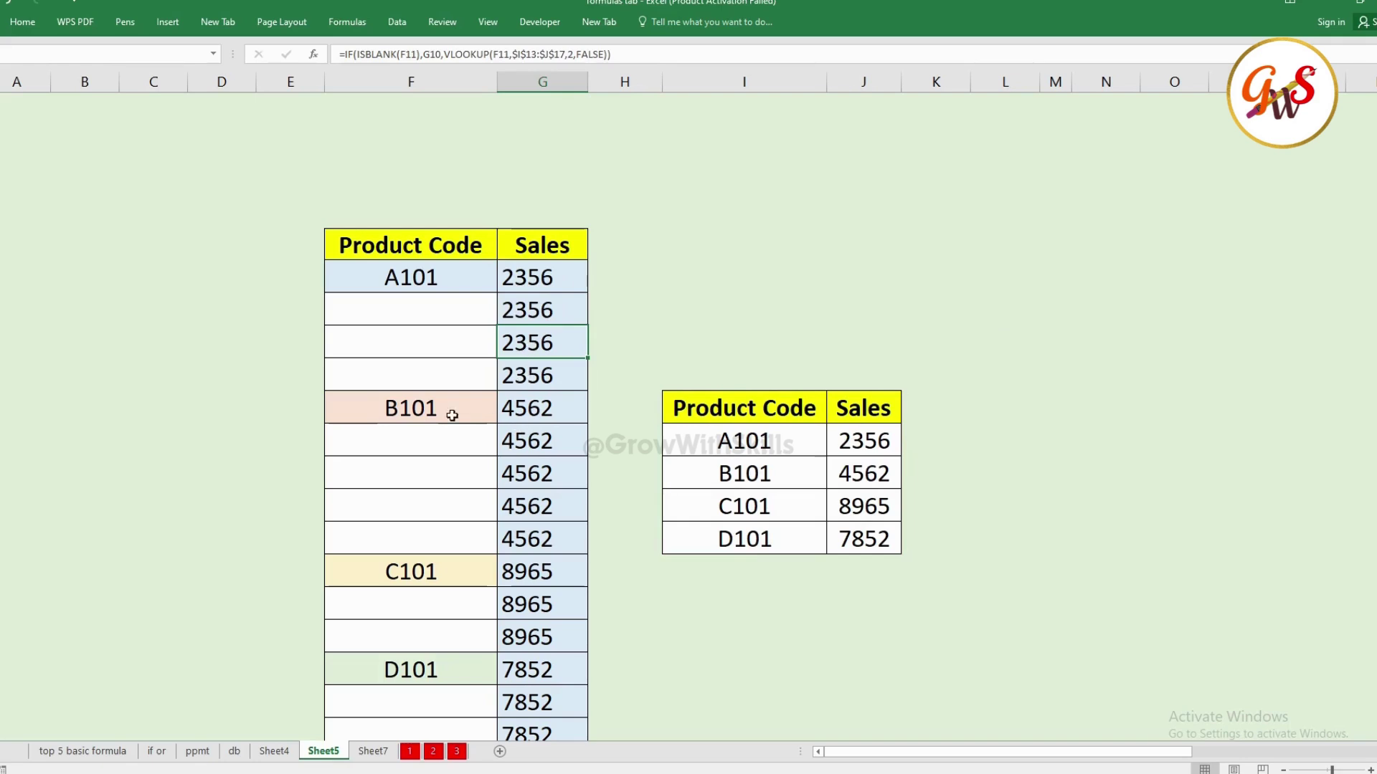
# Inspect the formula in G13 beside B101, checking its ISBLANK test and value-if-true reference.
pyautogui.click(522, 408)
pyautogui.press('F2')
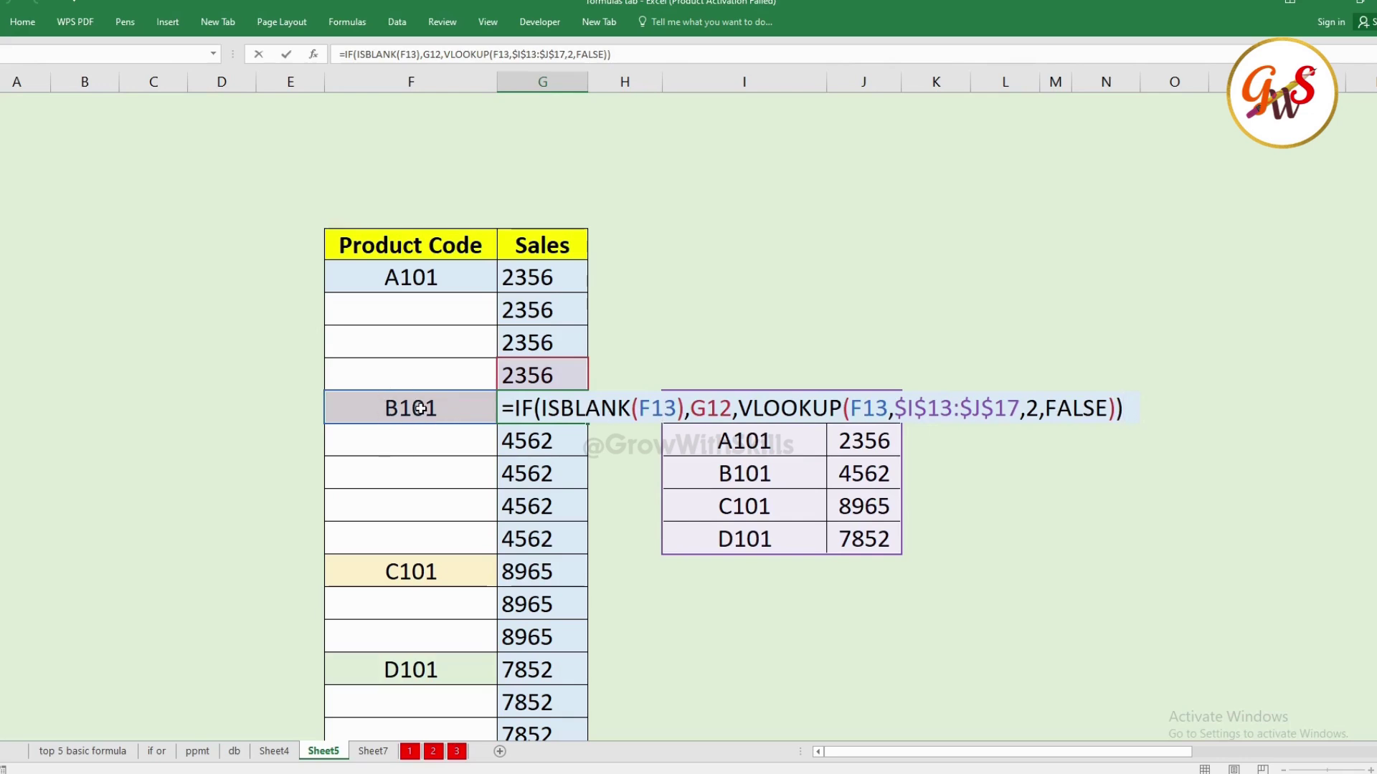
pyautogui.moveTo(730, 406); pyautogui.dragTo(560, 406)
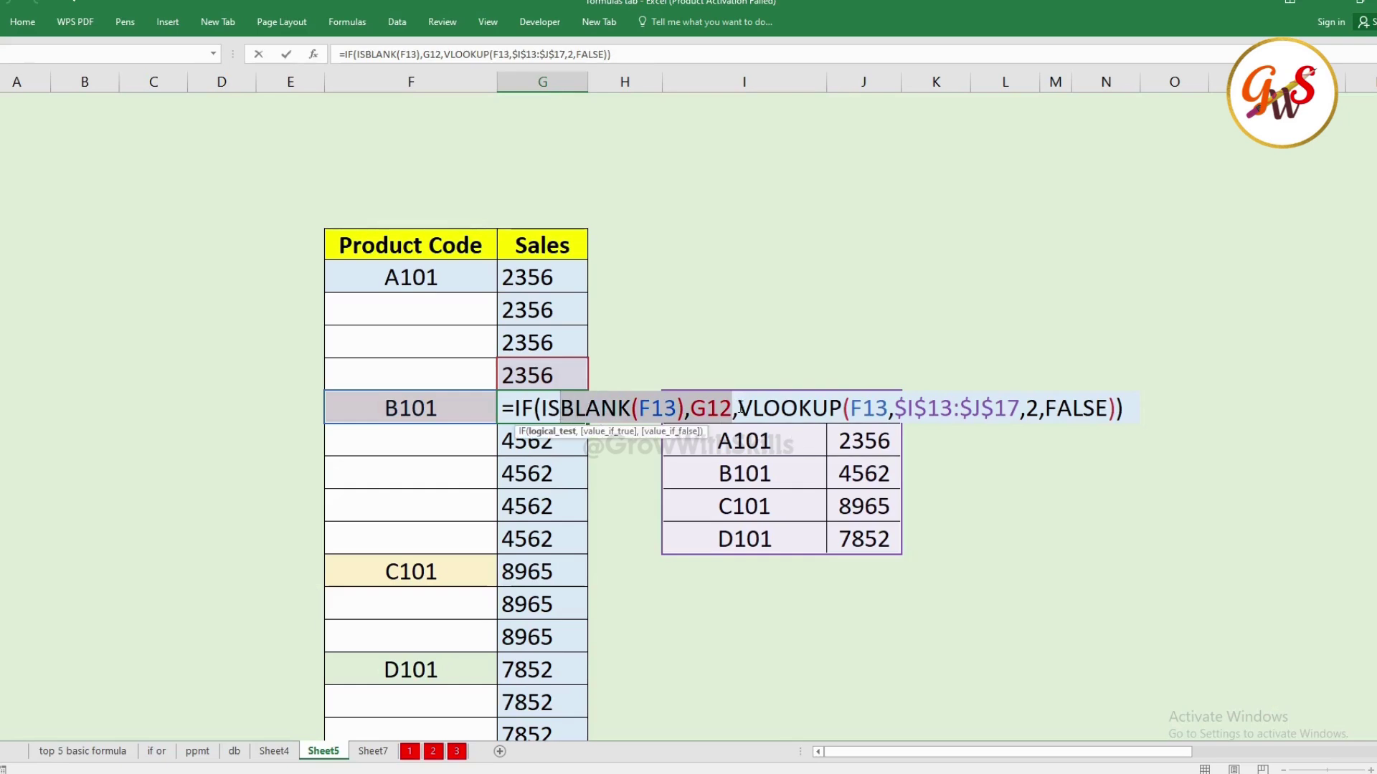
pyautogui.click(1123, 408)
pyautogui.press('Return')
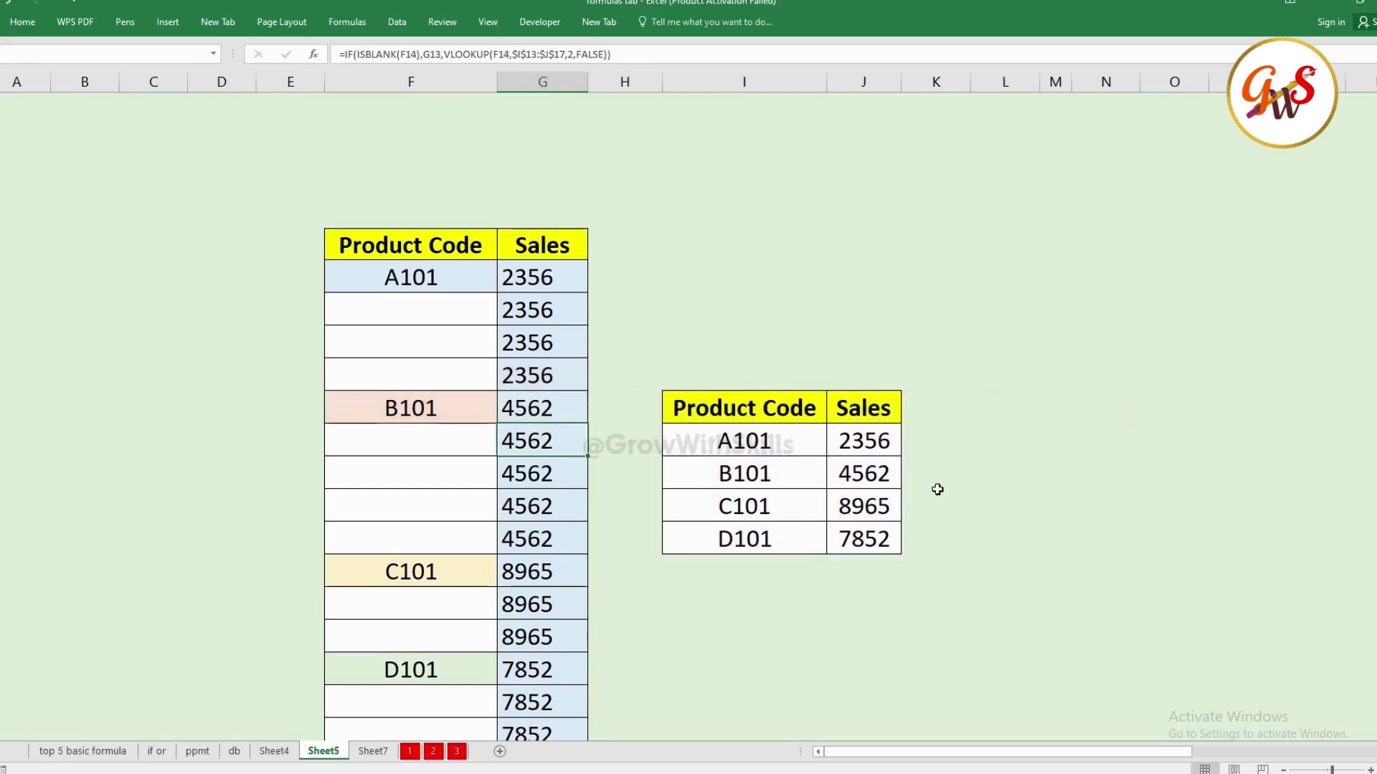